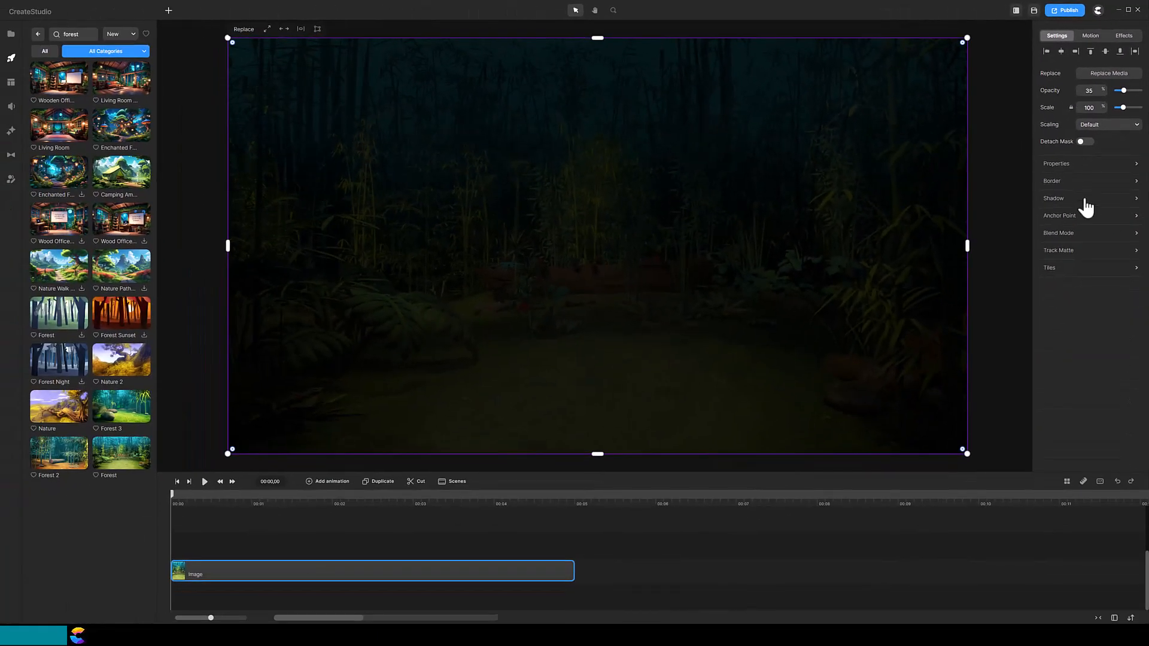
Set the canvas color to black (000000).
left_click(550, 541)
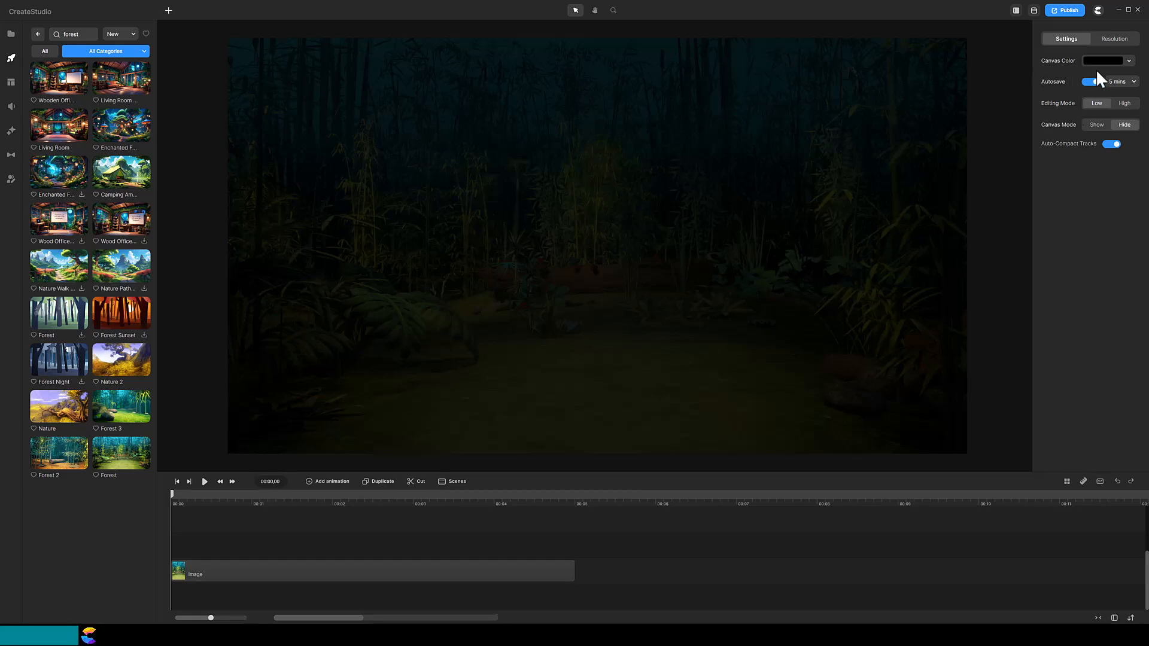
left_click(1129, 61)
left_click_drag(1036, 153, 1032, 189)
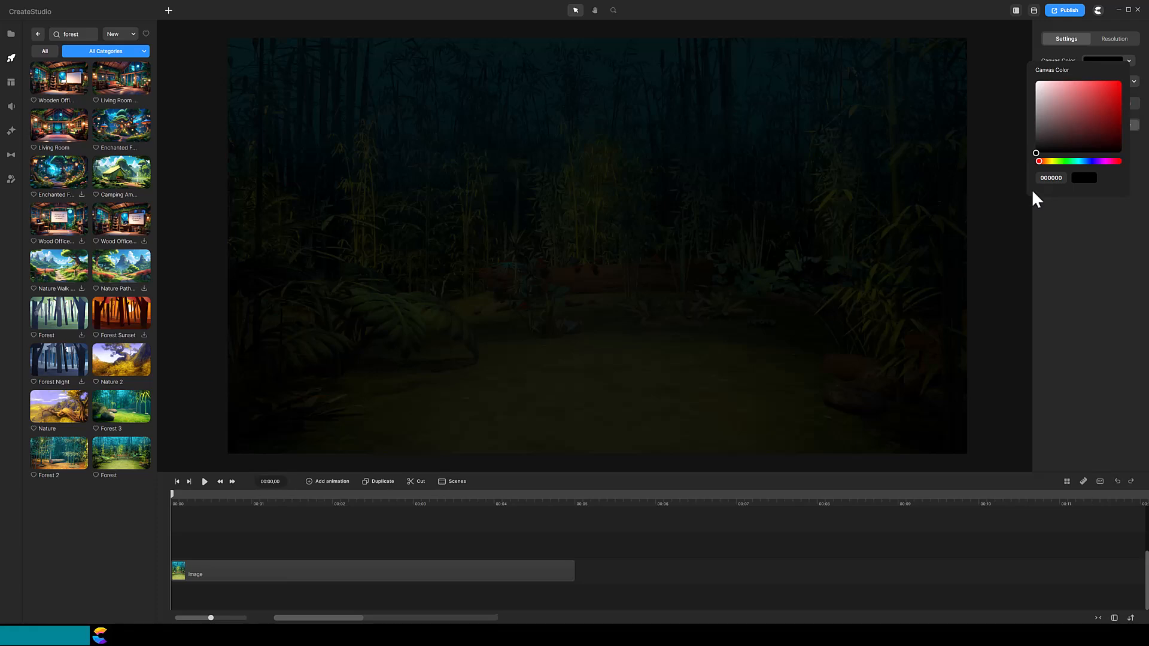
Add the 3D character Tom on a track above the forest background, starting at the beginning of the timeline.
left_click(11, 181)
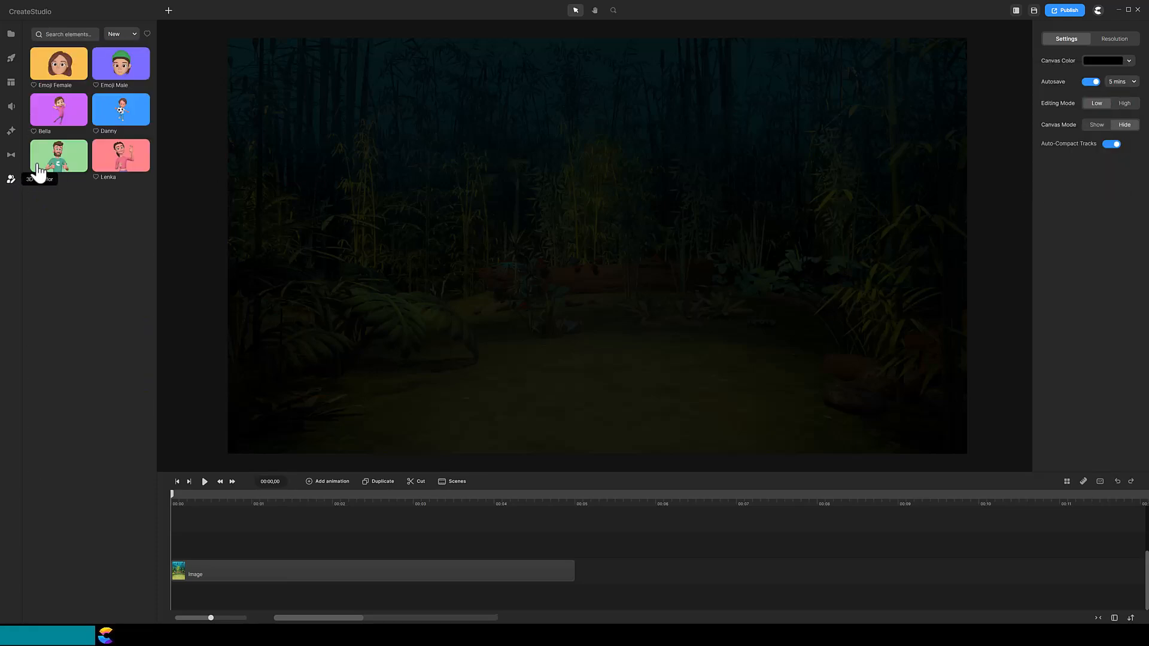
left_click_drag(42, 171, 186, 543)
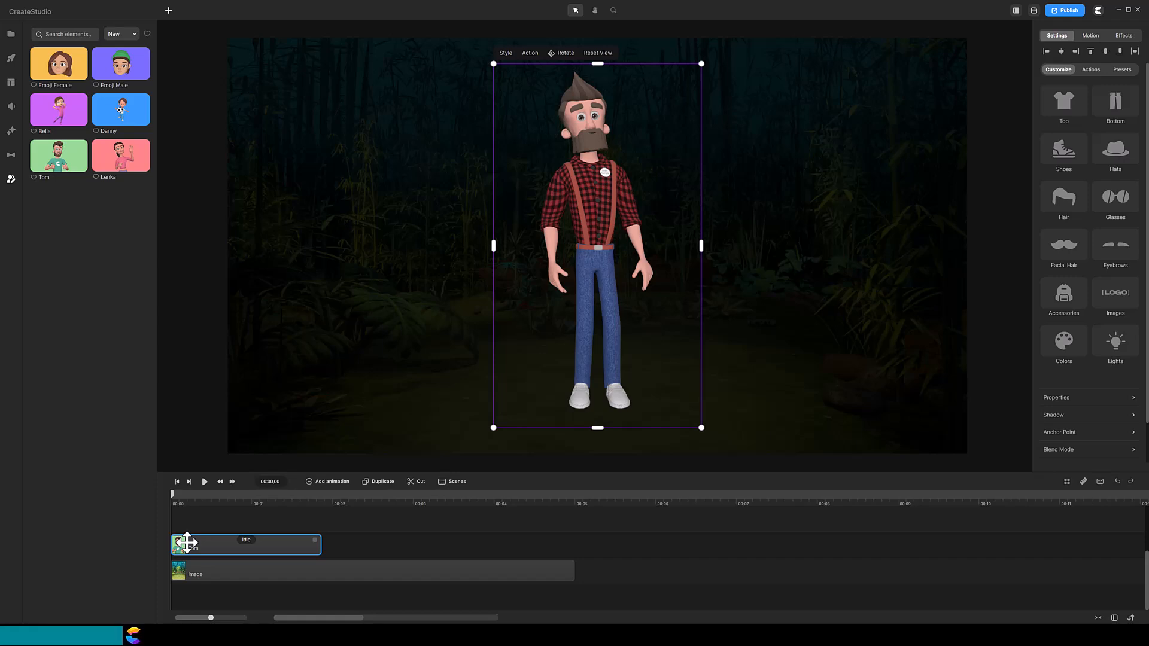
Apply the Color Correction effect to the Tom character and set its brightness to -50%.
left_click(11, 130)
left_click_drag(118, 183, 224, 556)
left_click_drag(212, 515, 215, 549)
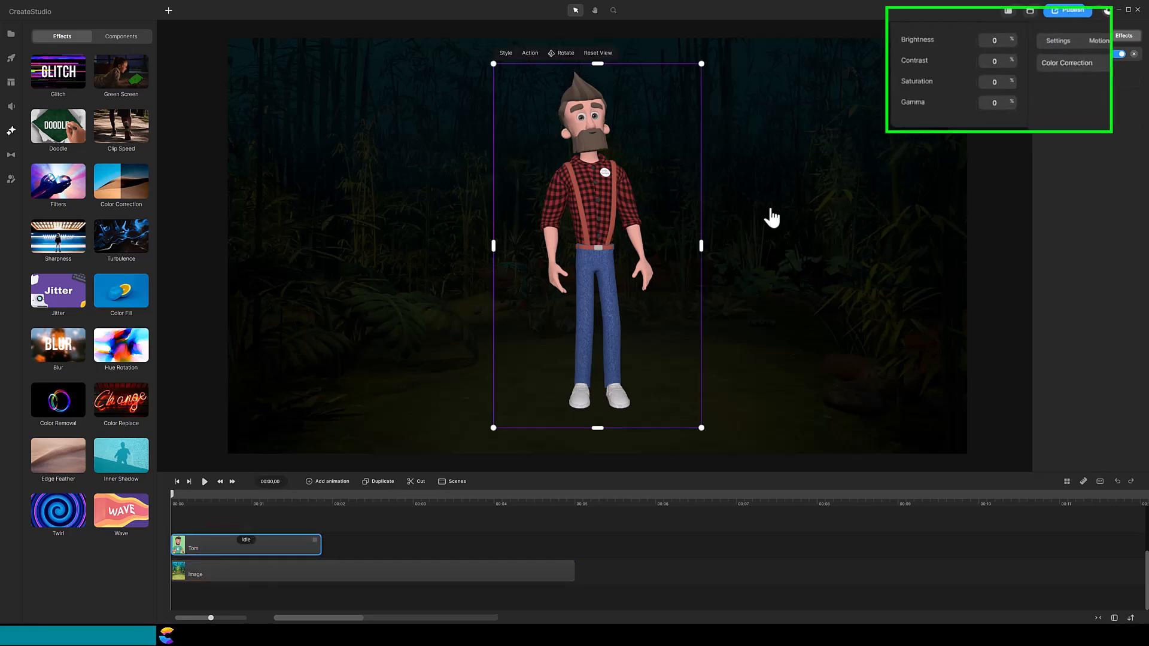
left_click(1005, 35)
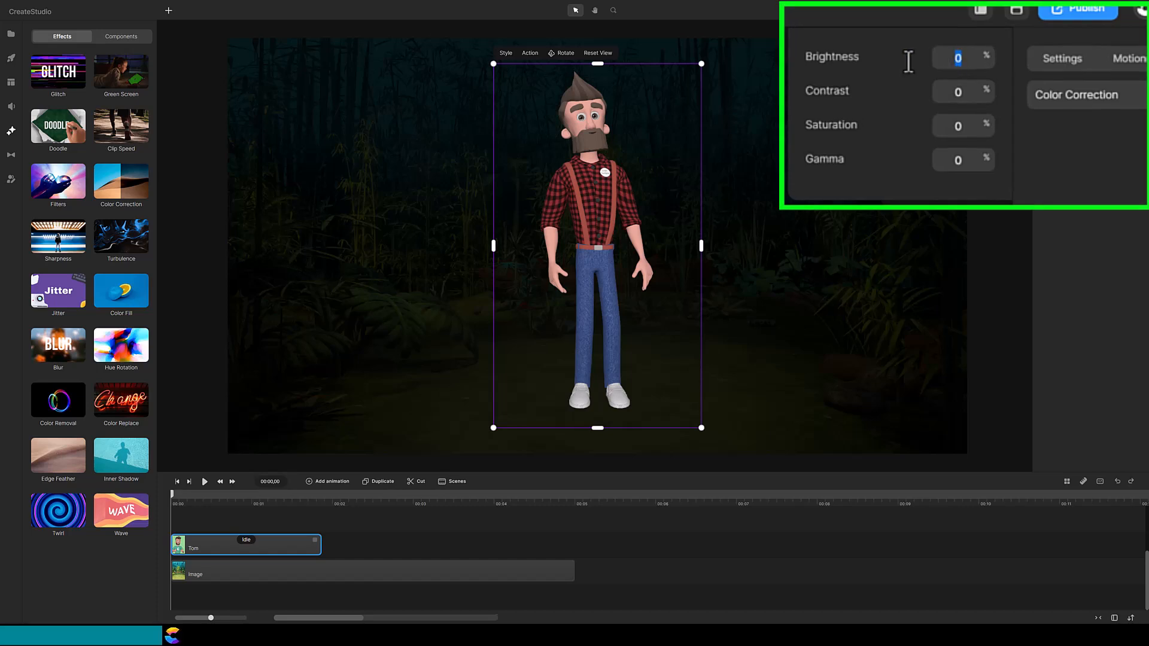
type("-50")
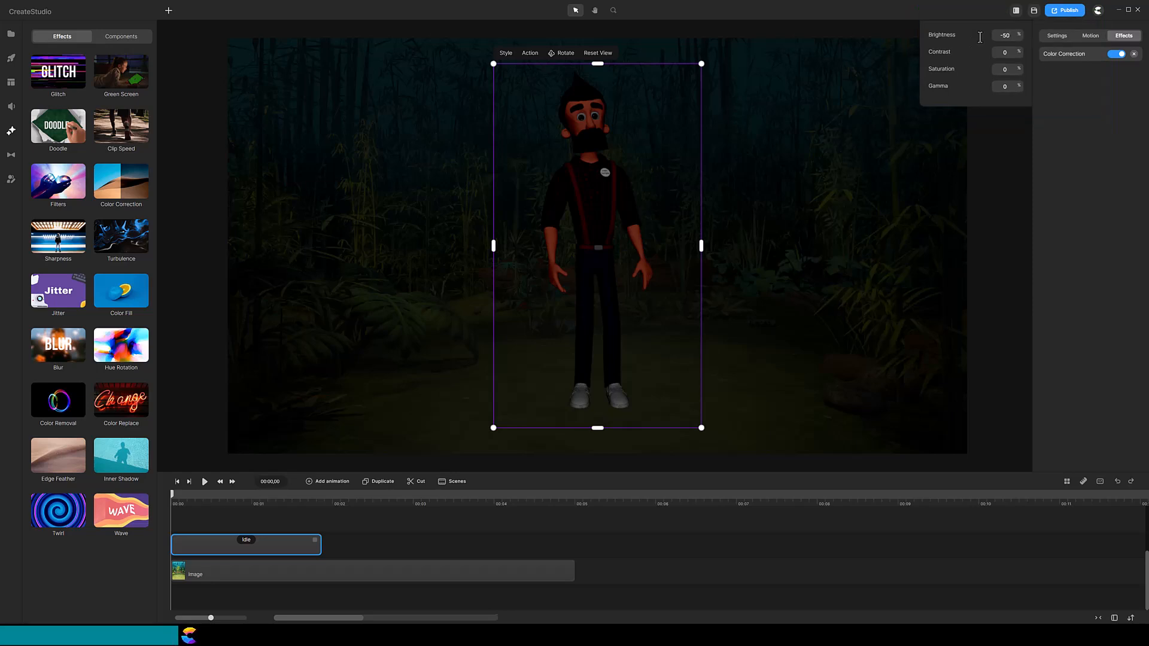
Search the effects elements for "fire" and add the Fire 30 clip on a track above Tom.
left_click(13, 63)
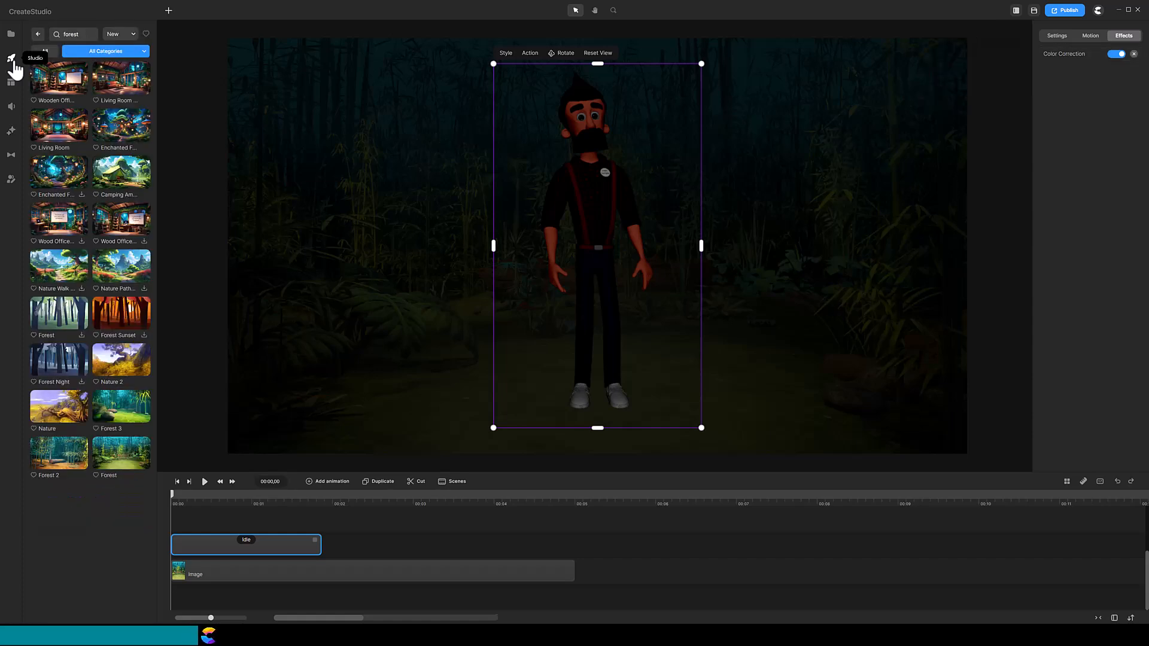
left_click(38, 34)
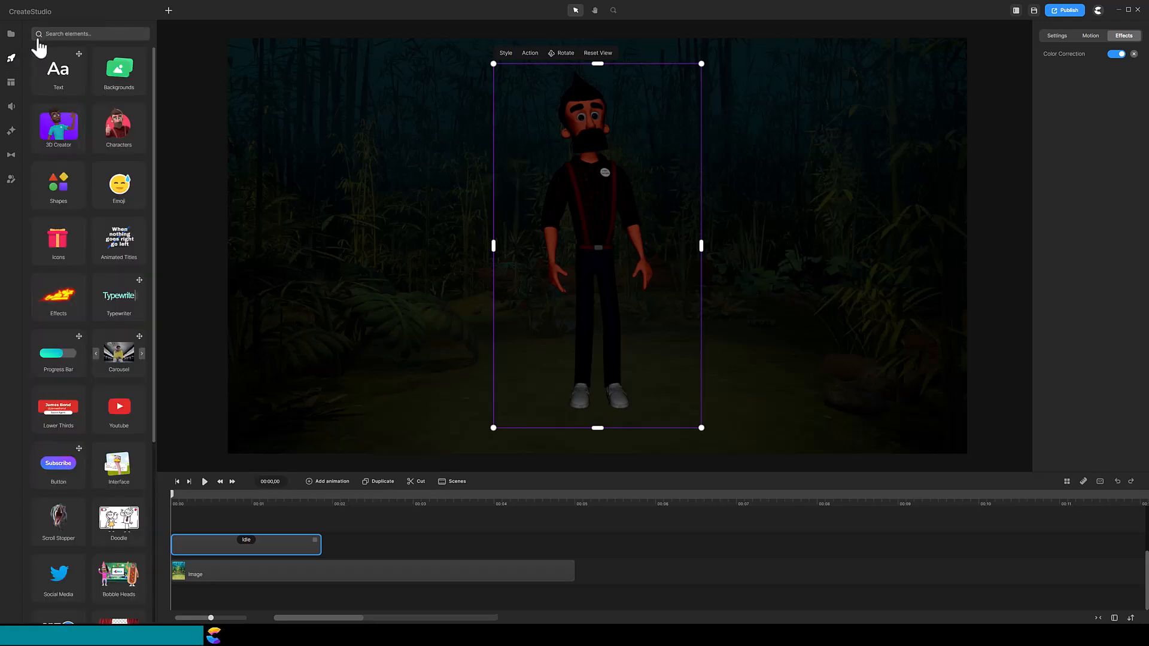
left_click(49, 300)
left_click(85, 38)
type("fire")
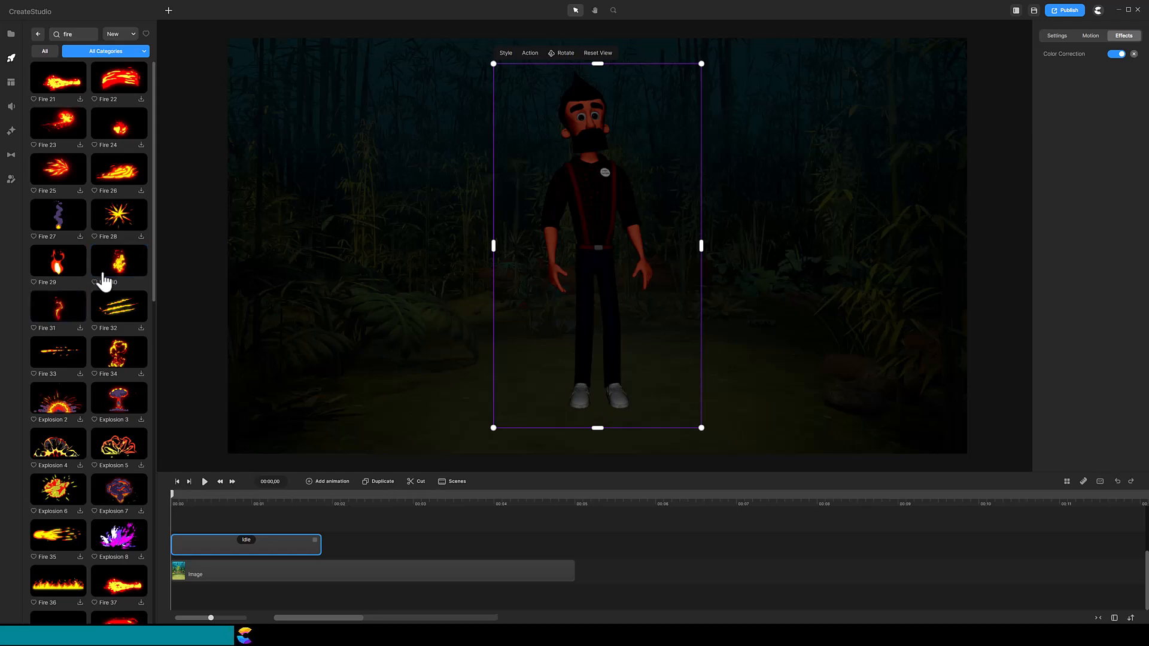
left_click_drag(116, 258, 182, 516)
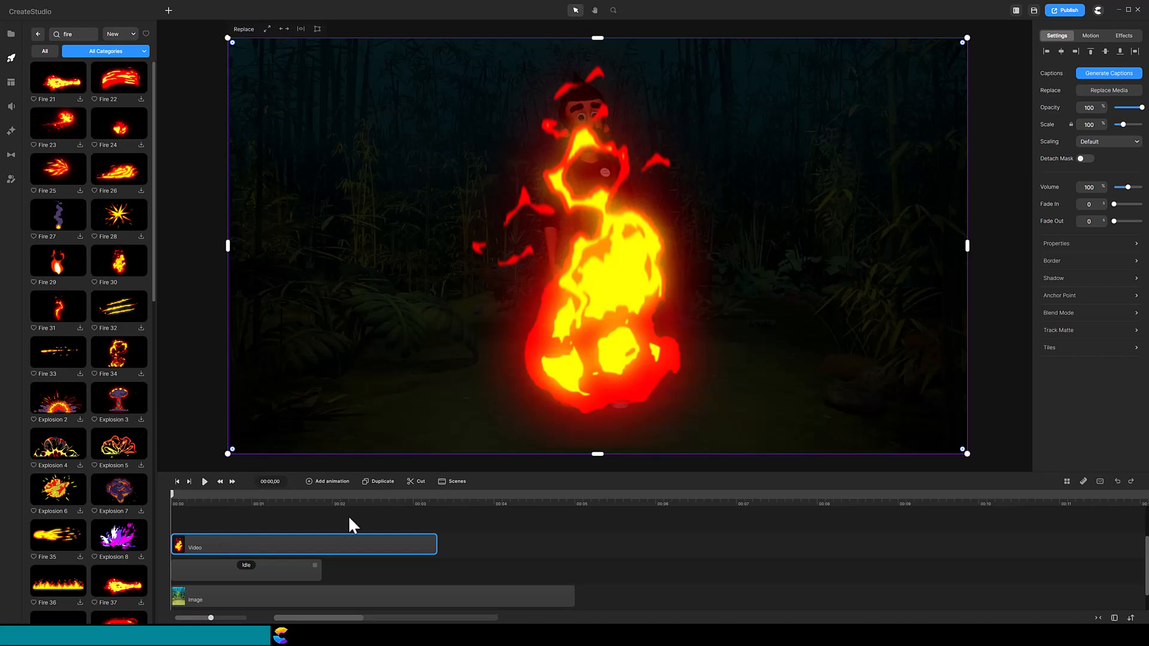
Duplicate the fire clip twice and line up all three clips end to end on one track.
left_click(378, 482)
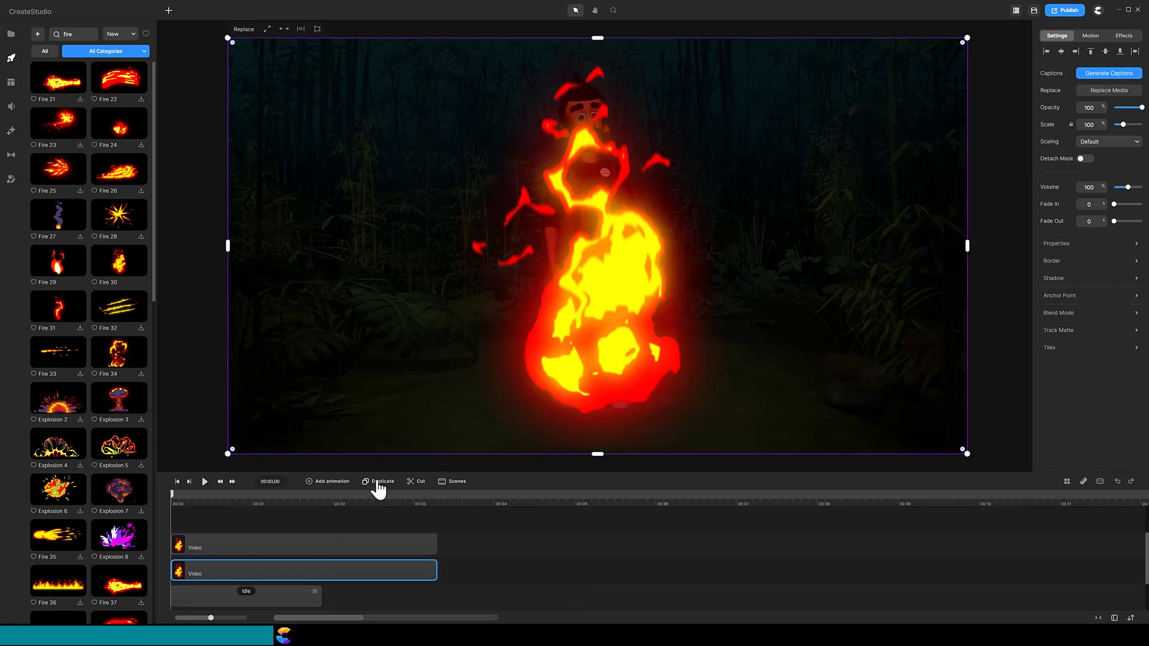
key("ctrl+d")
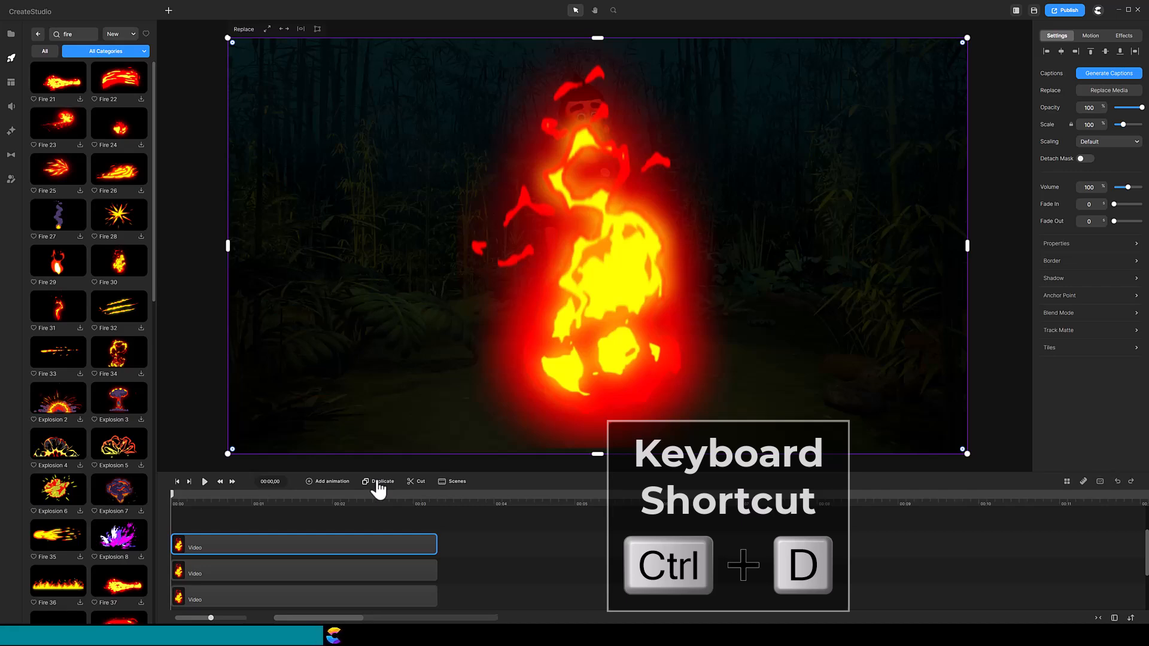
left_click_drag(354, 570, 620, 595)
left_click_drag(426, 547, 782, 591)
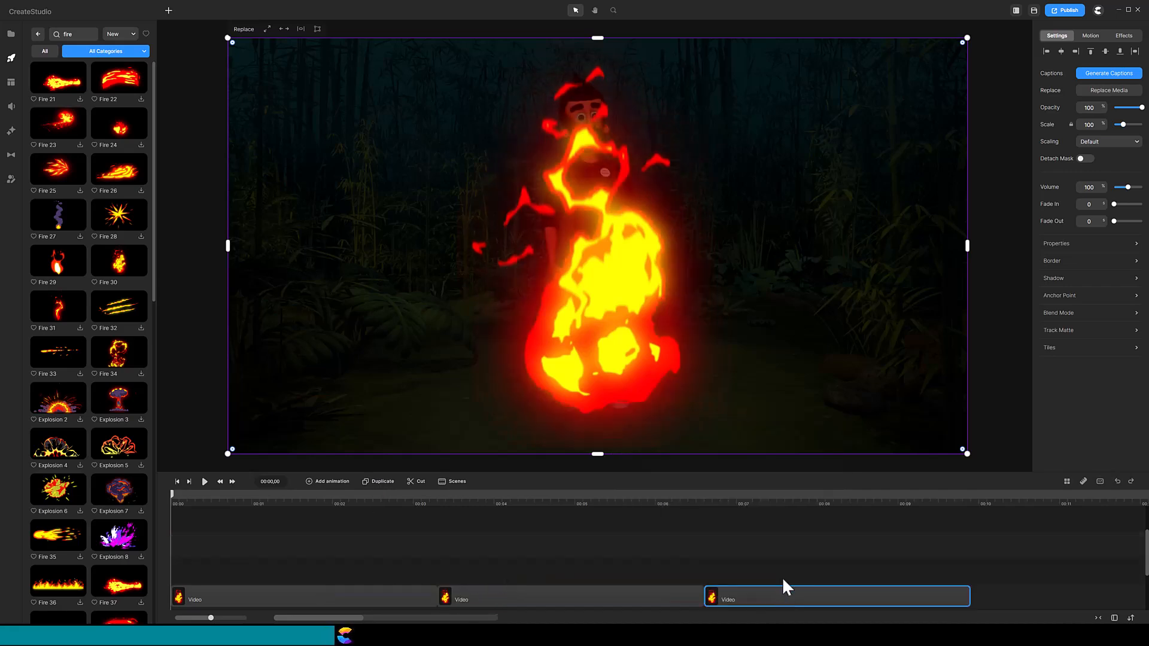
Group the three consecutive fire clips.
scroll(807, 554, "down", 3)
left_click_drag(807, 555, 404, 520)
key("ctrl+g")
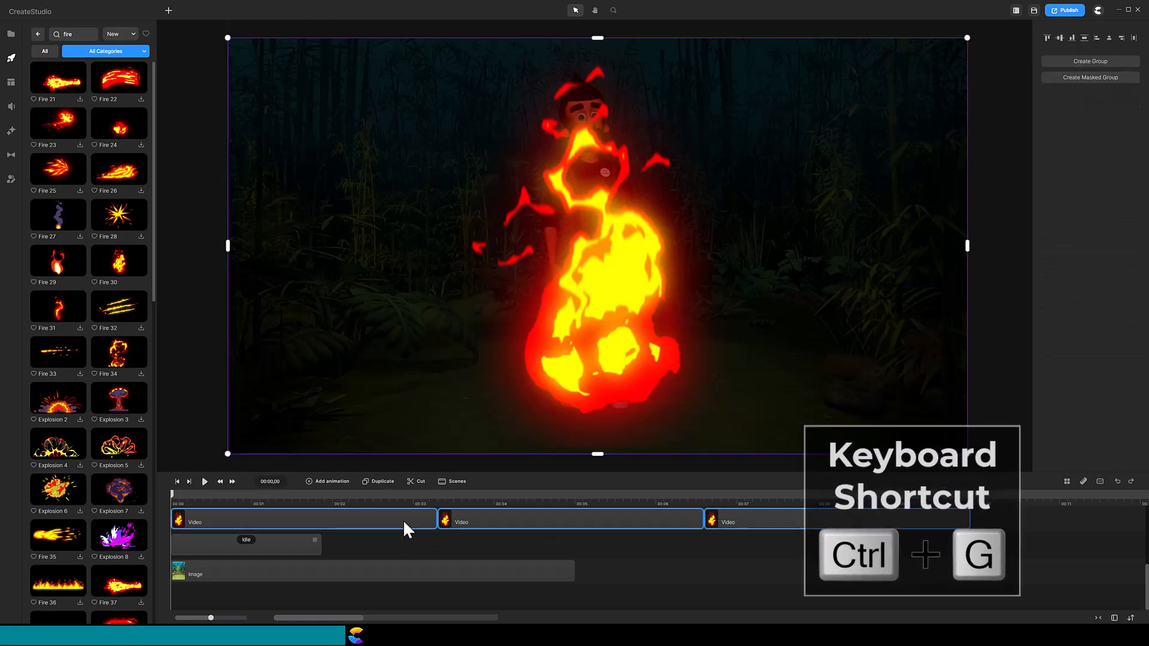
right_click(403, 520)
left_click(421, 483)
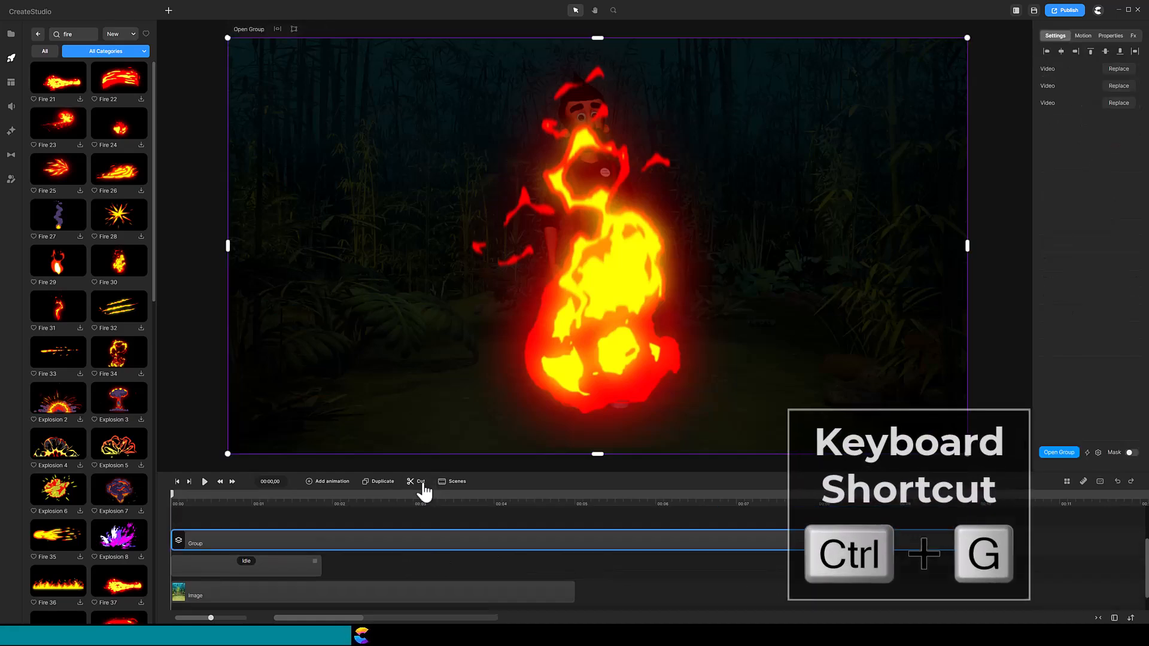
Rename the group of fire clips as Fire.
right_click(343, 547)
left_click(373, 418)
type("Fire")
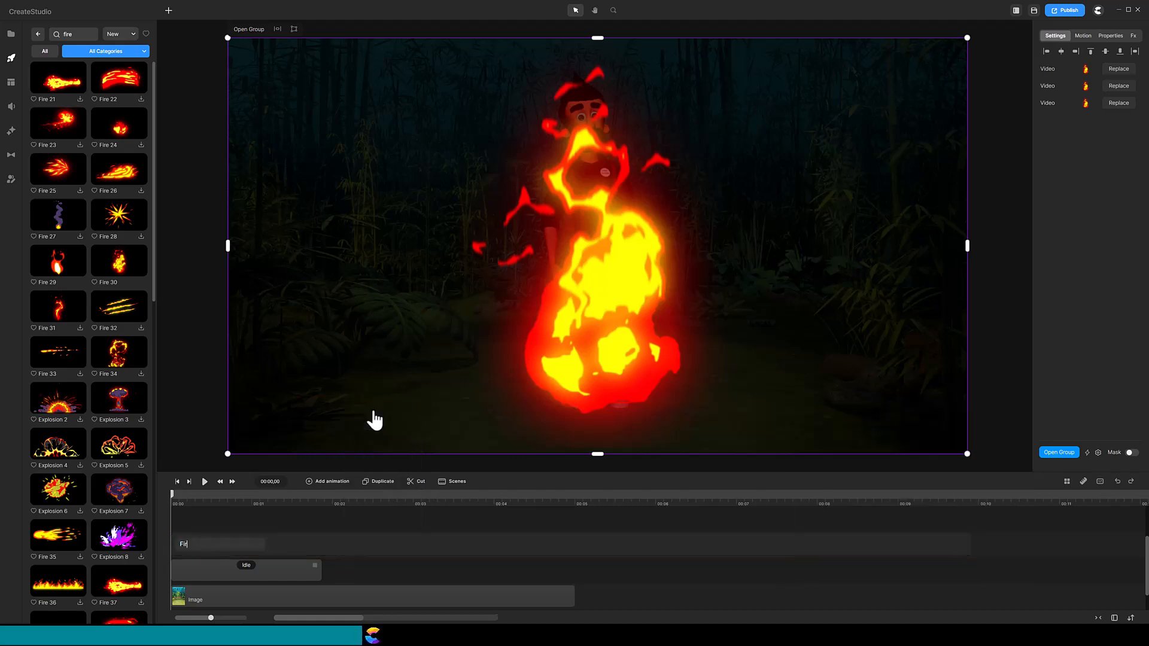
key("Return")
Scale down the Fire group, place it in the foreground at the bottom center of the canvas, and hide it.
left_click_drag(230, 37, 467, 251)
left_click_drag(668, 293, 586, 399)
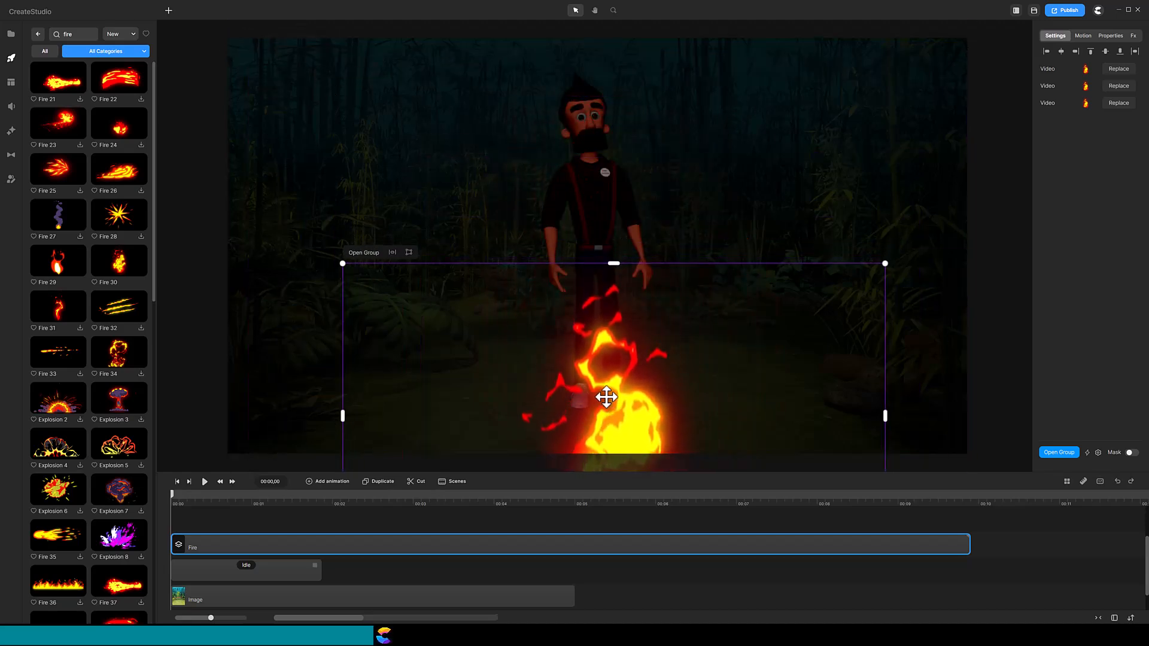
left_click_drag(879, 257, 808, 296)
left_click_drag(597, 421, 610, 429)
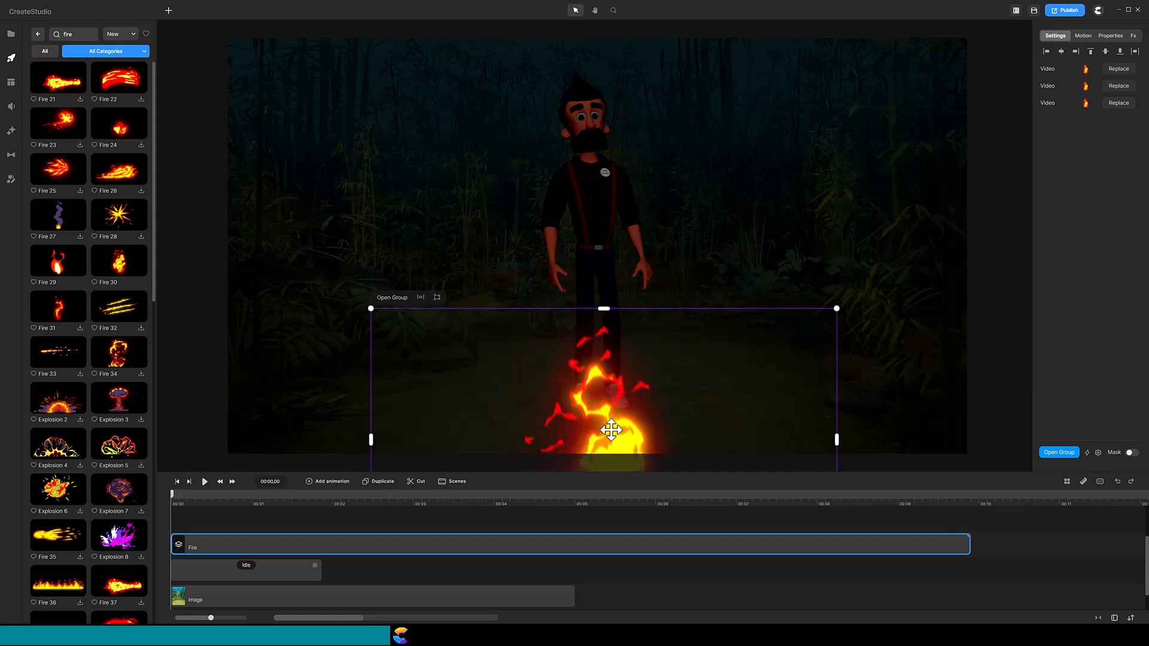
right_click(509, 547)
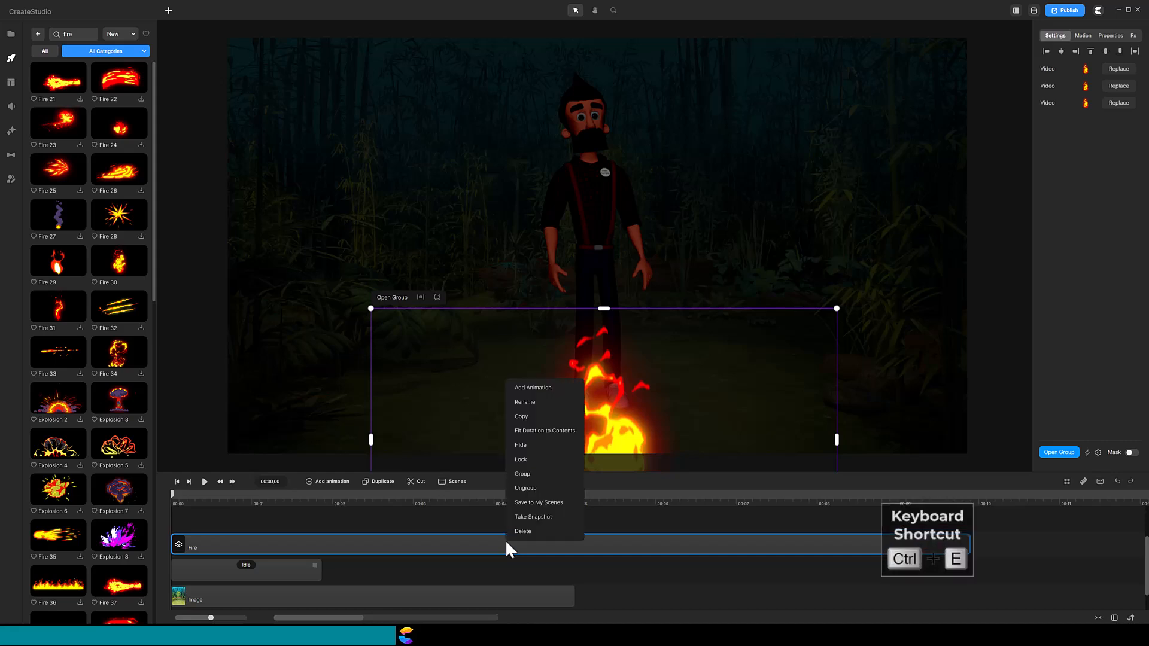
left_click(520, 445)
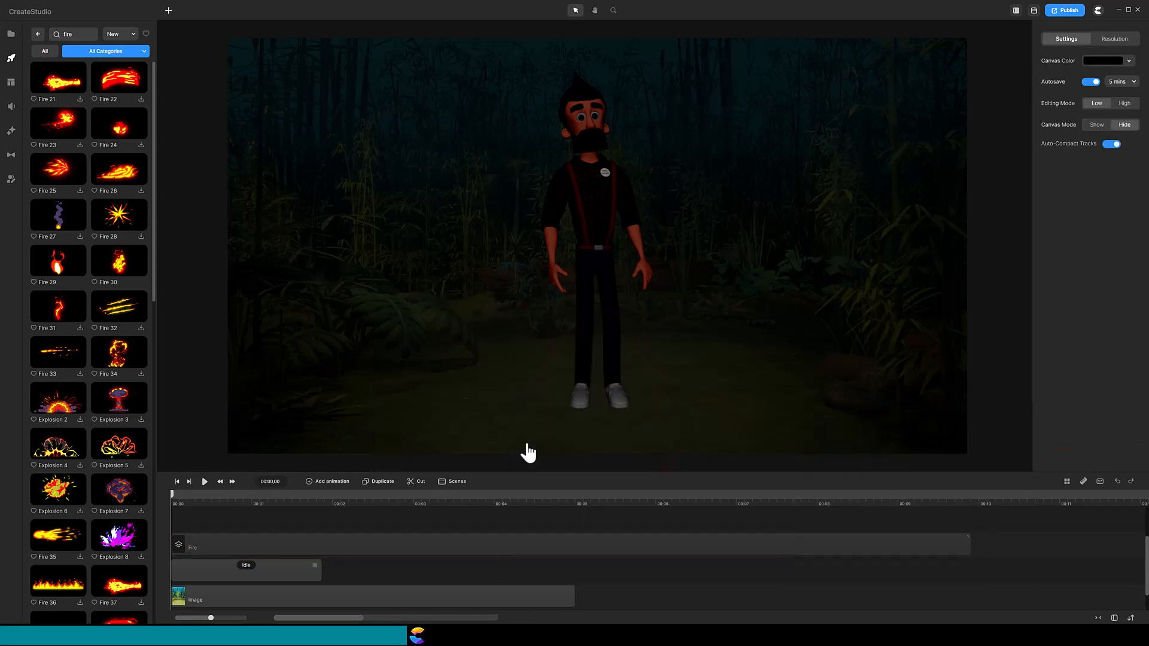
Add another Fire 30 clip to the scene, scale it to 101%, and move it up over Tom's body.
left_click_drag(123, 264, 449, 310)
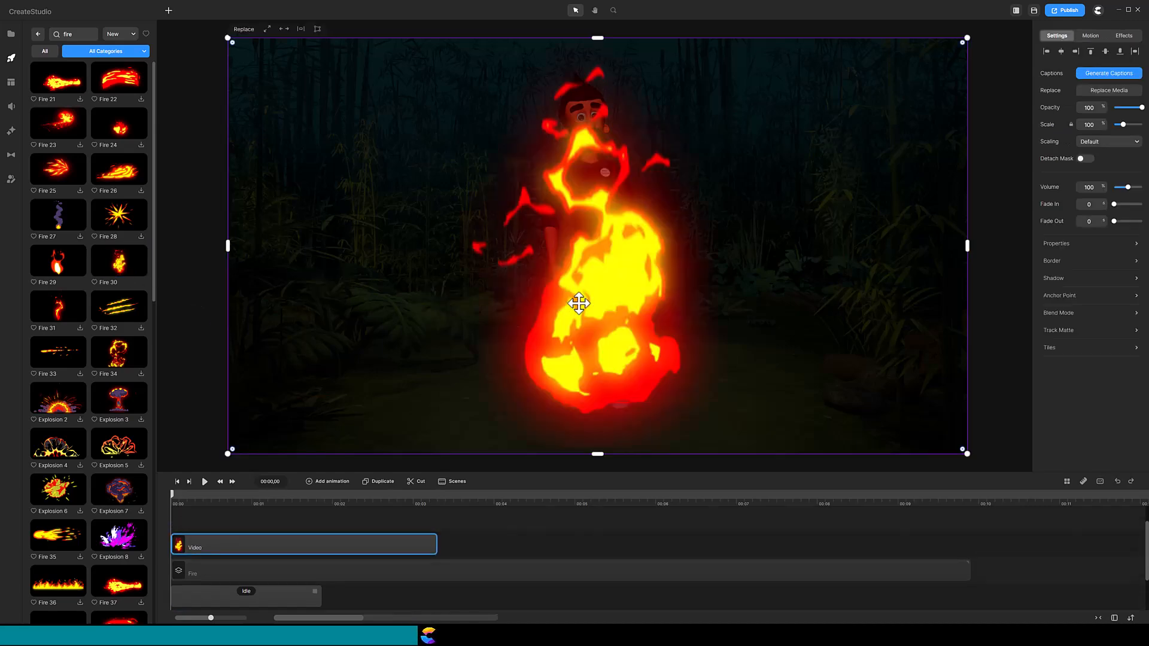
left_click_drag(579, 300, 568, 275)
left_click_drag(955, 424, 960, 431)
left_click_drag(620, 317, 601, 259)
left_click_drag(574, 380, 649, 411)
Set the new fire clip's blend mode to Soft Light and preview the flickering light on Tom.
left_click(1056, 317)
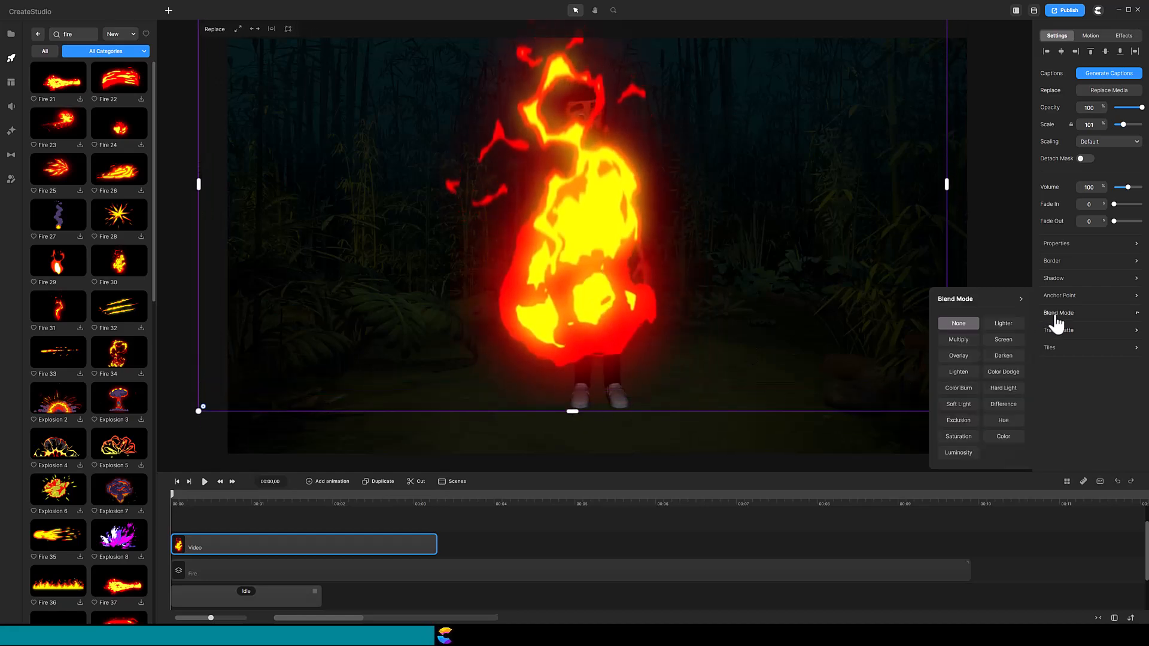
left_click(959, 406)
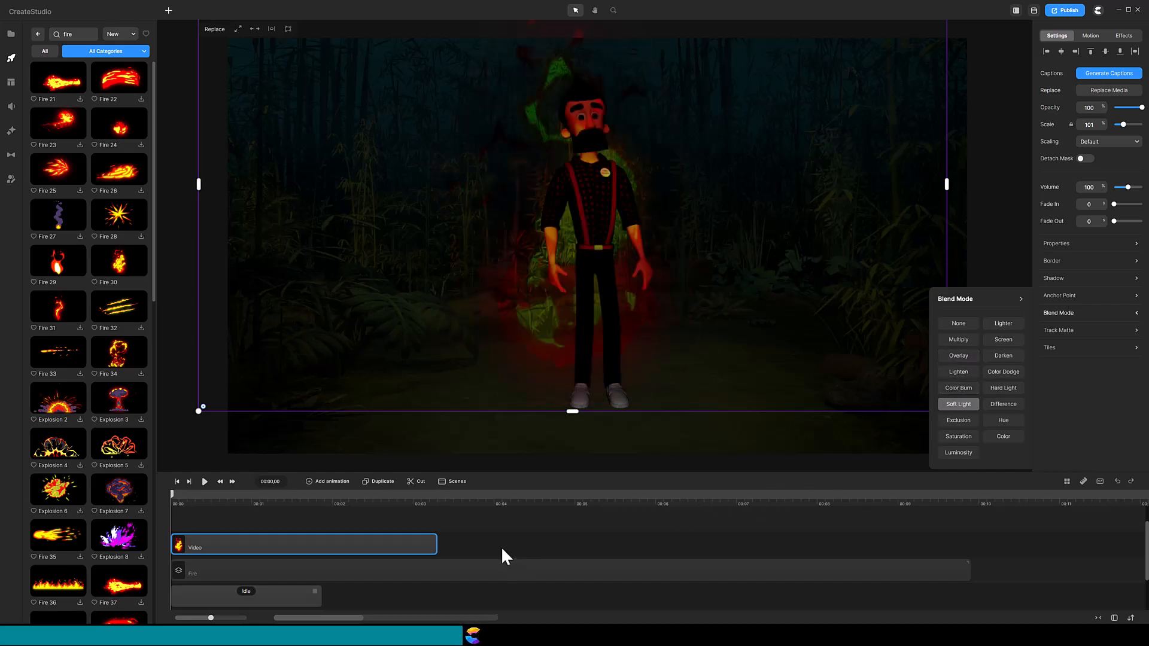
left_click(205, 486)
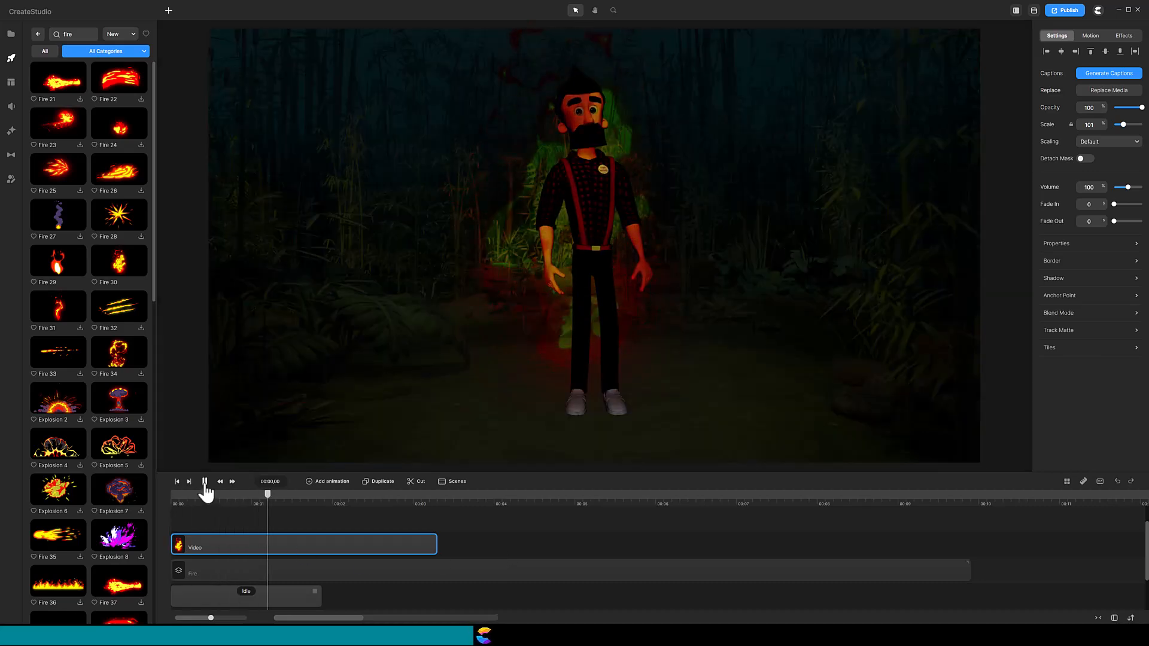
left_click(205, 485)
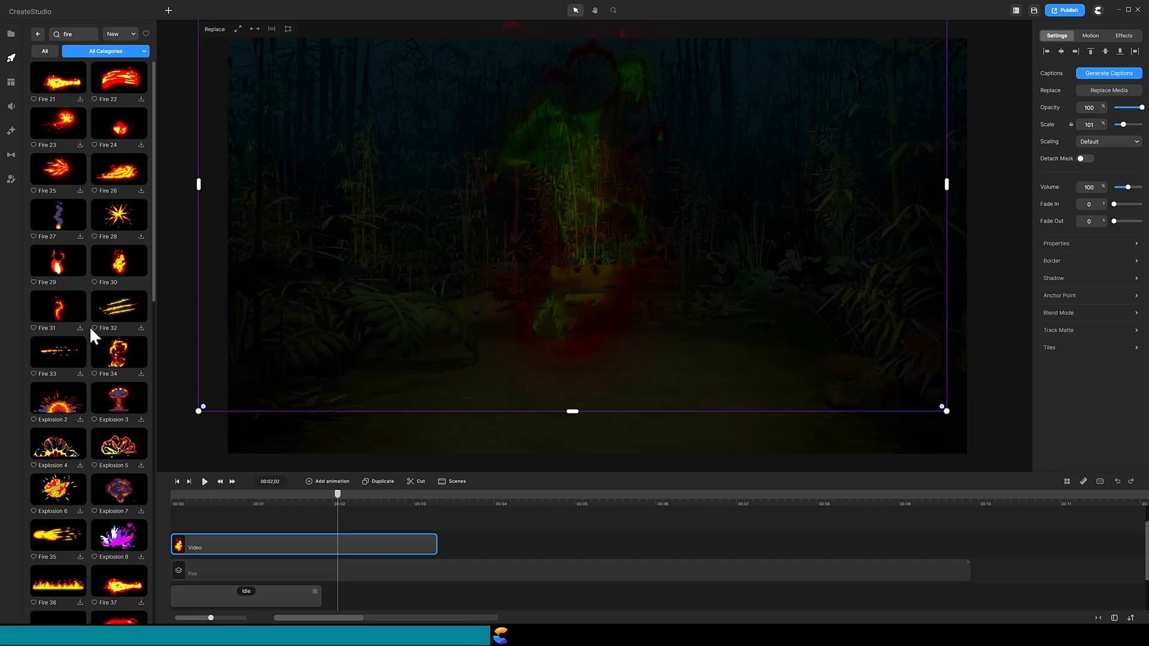
Apply the Clip Speed effect to the Soft Light fire clip at 50% and preview the scene from the start.
left_click(11, 131)
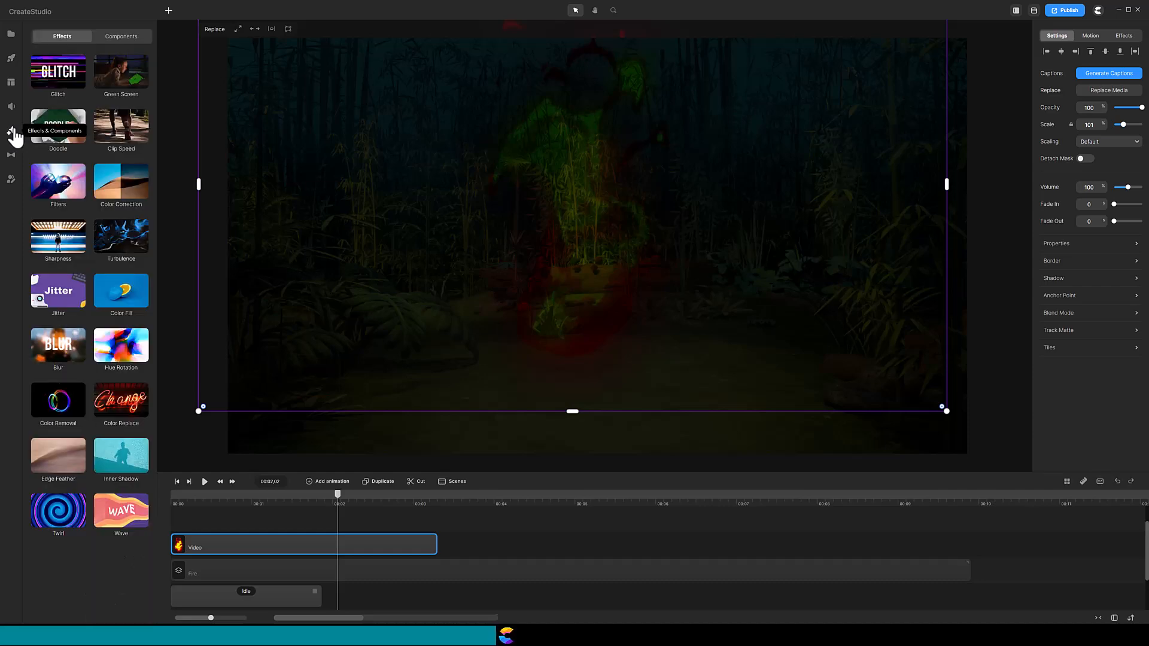
left_click_drag(122, 137, 229, 540)
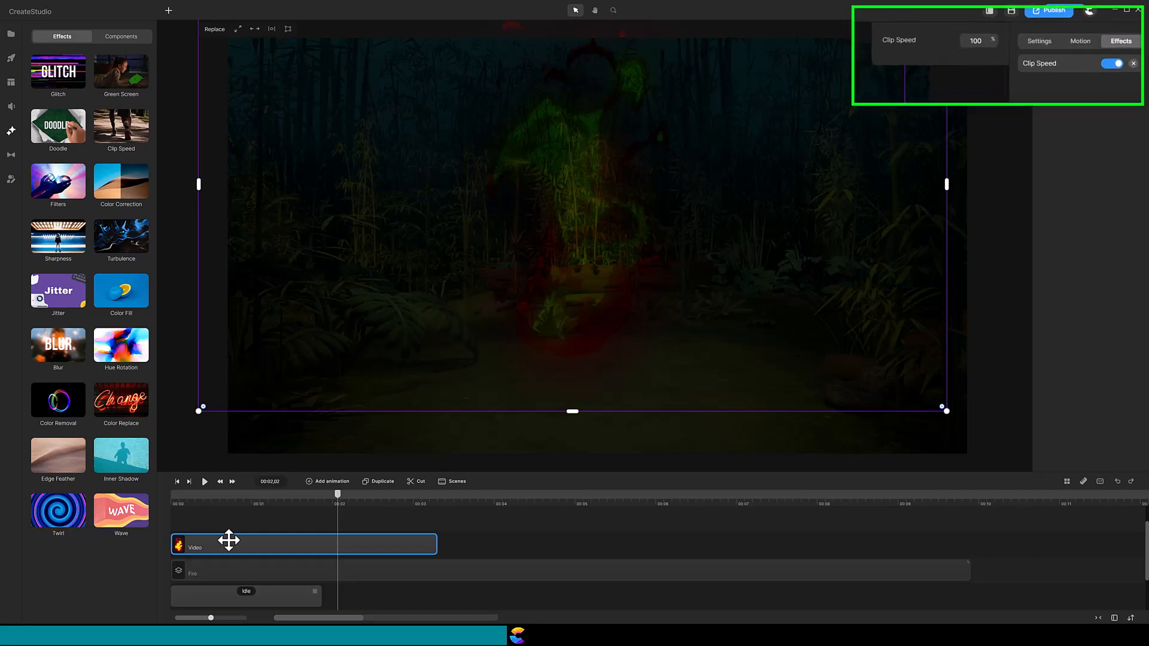
left_click_drag(880, 71, 722, 60)
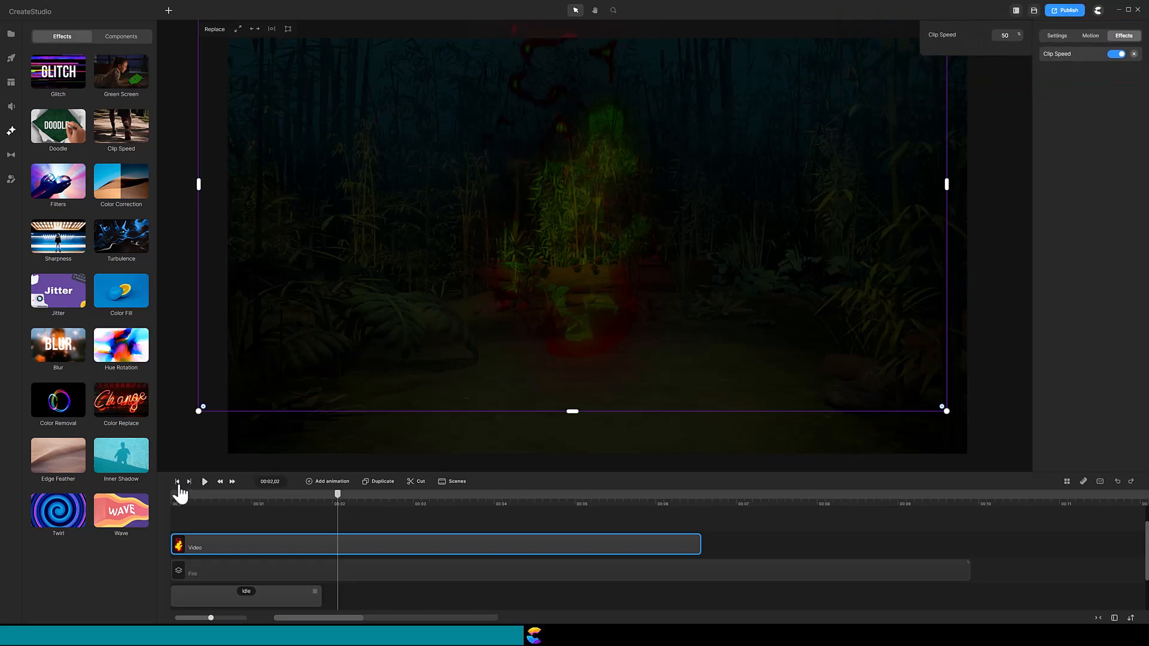
left_click(204, 482)
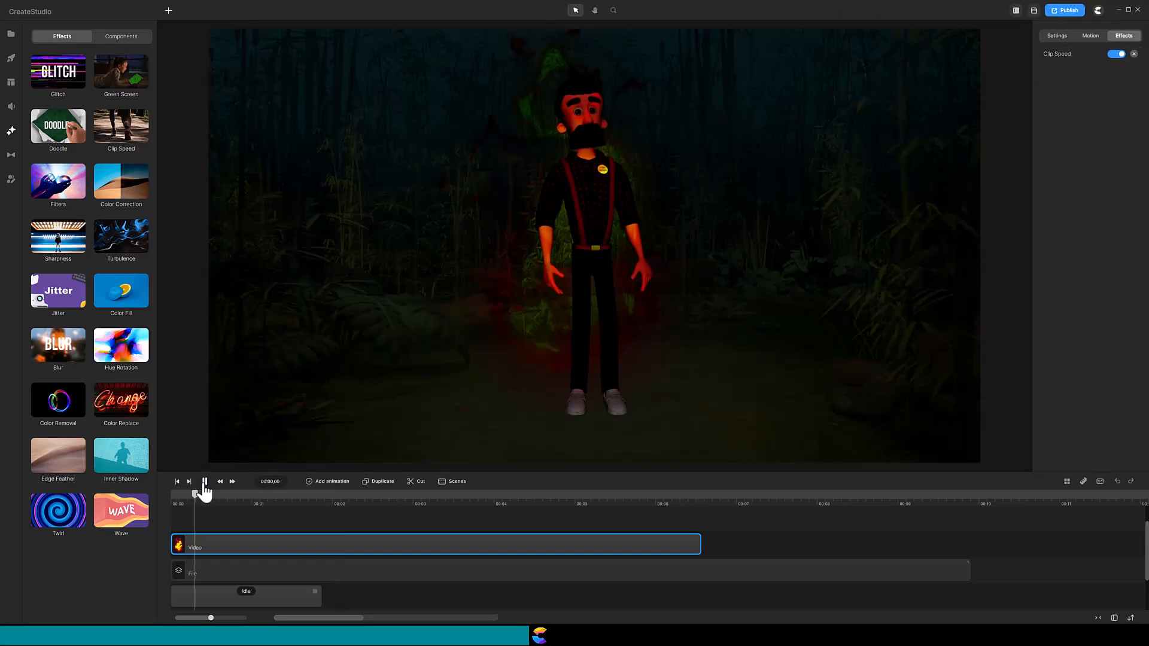
left_click(204, 488)
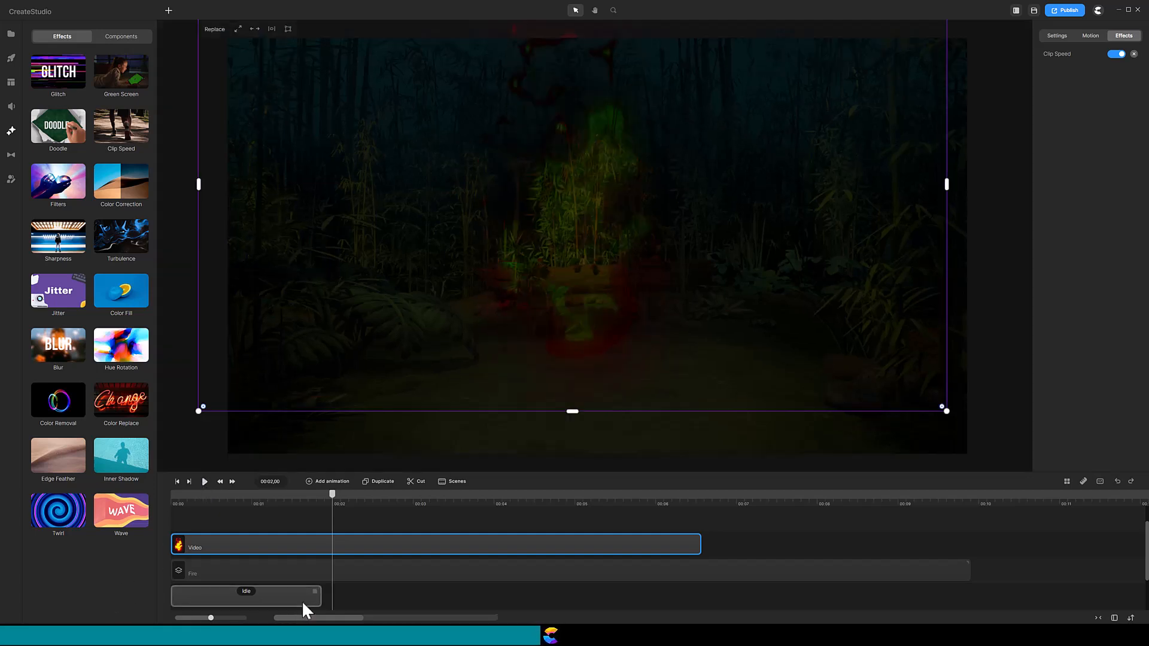
Extend the Tom clip on the timeline to the end of the Fire group.
left_click_drag(314, 594, 965, 592)
scroll(570, 562, "down", 2)
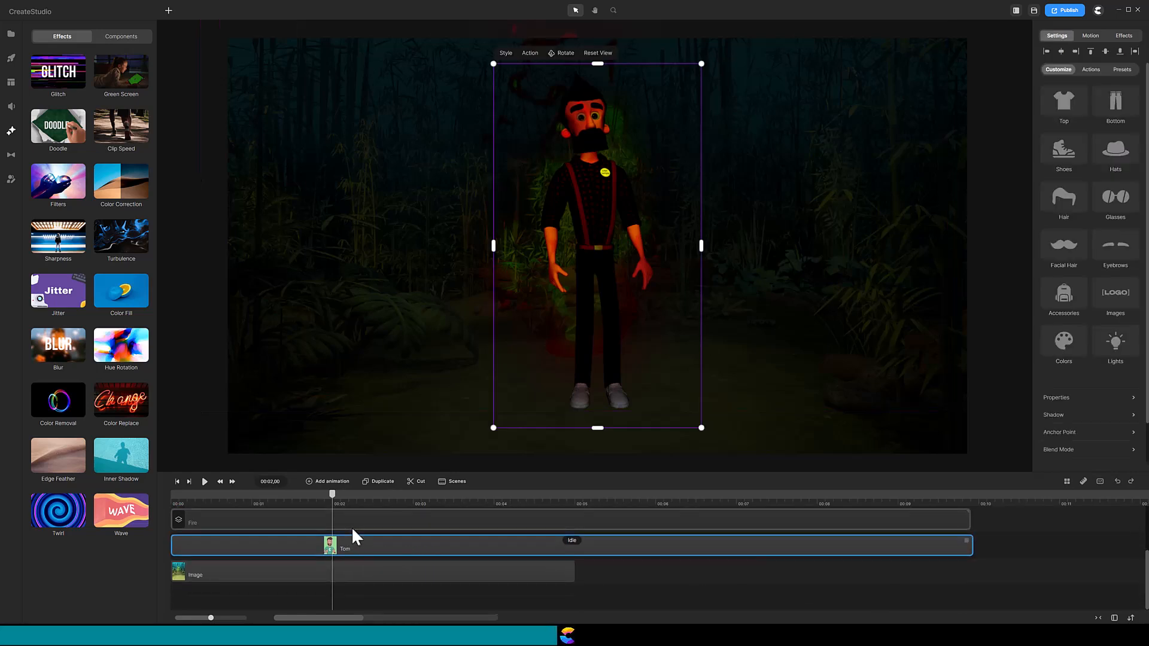
Duplicate the slowed fire clip and place the copy directly after the original on the same track.
scroll(351, 528, "up", 3)
left_click(285, 574)
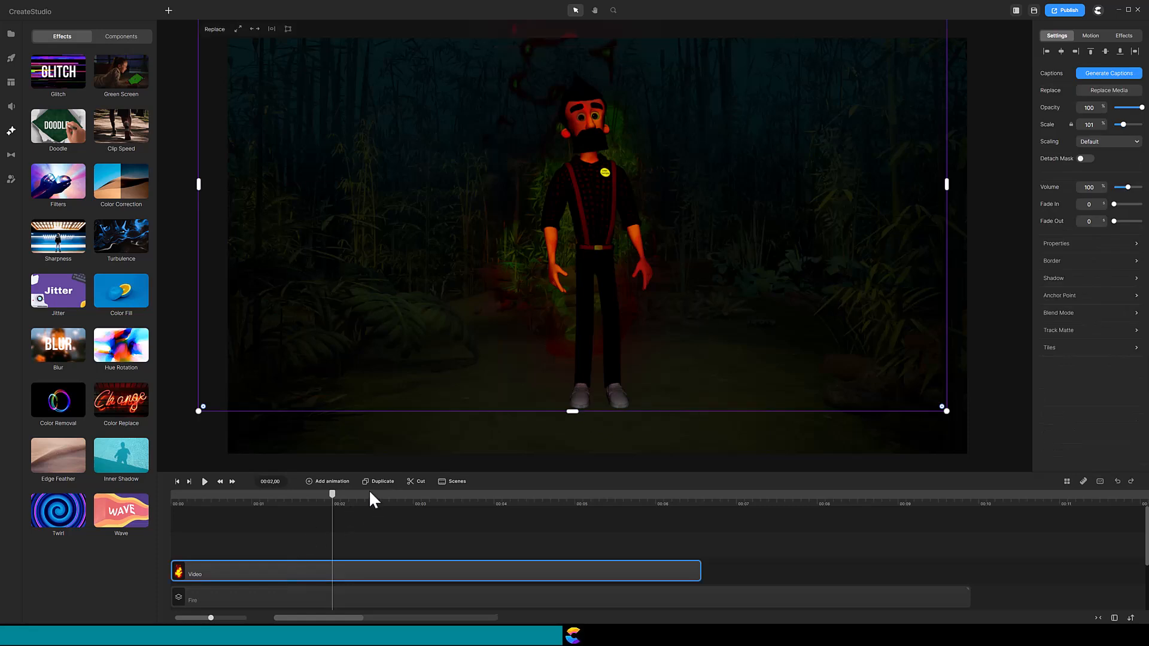
left_click(380, 490)
left_click_drag(397, 569, 811, 585)
Group the two slowed Soft Light fire clips.
scroll(987, 576, "down", 2)
left_click_drag(617, 529, 725, 557)
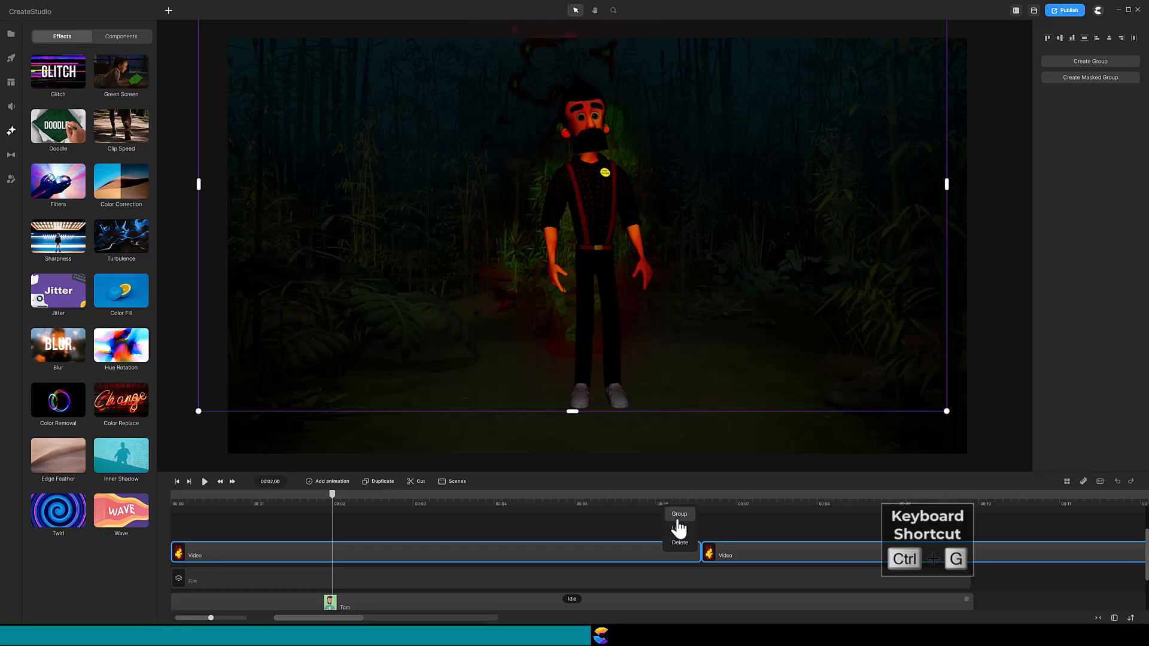
key("ctrl+g")
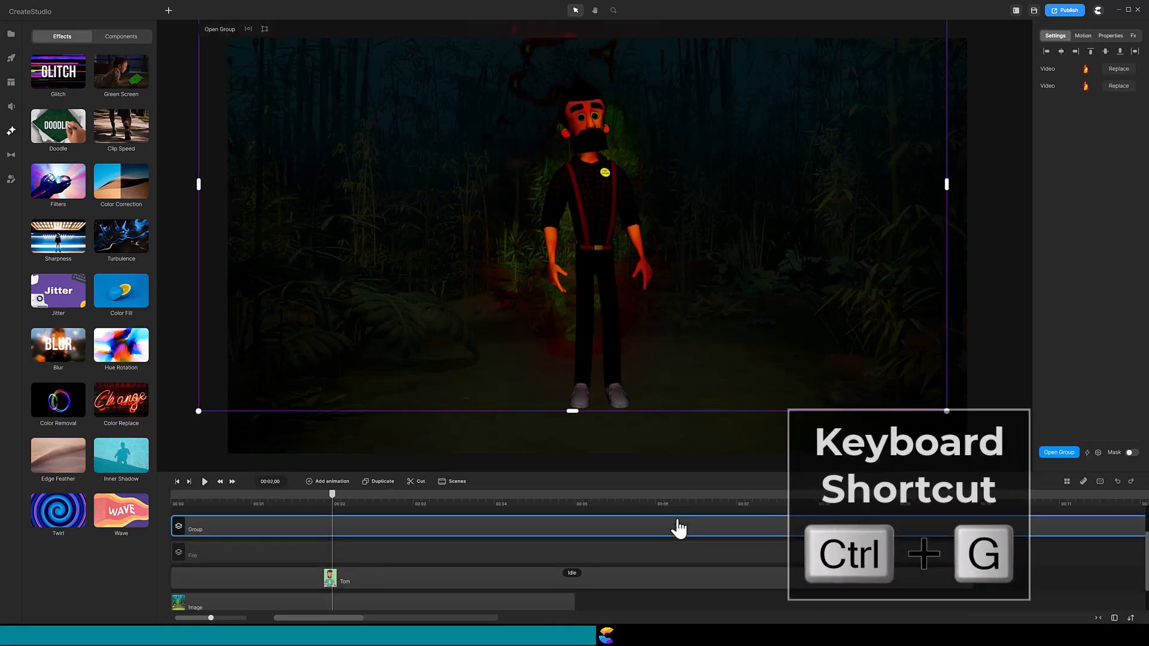
Rename the new group of slowed fire clips to Fire Glow and preview the scene from the start.
right_click(673, 522)
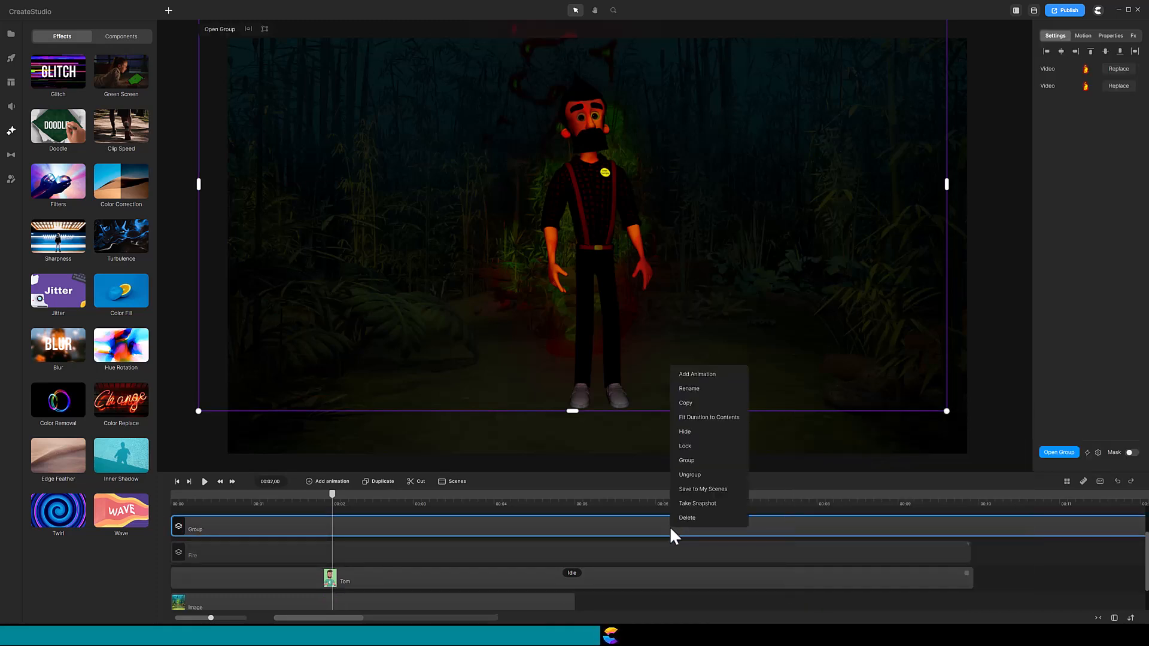
left_click(700, 402)
type("F")
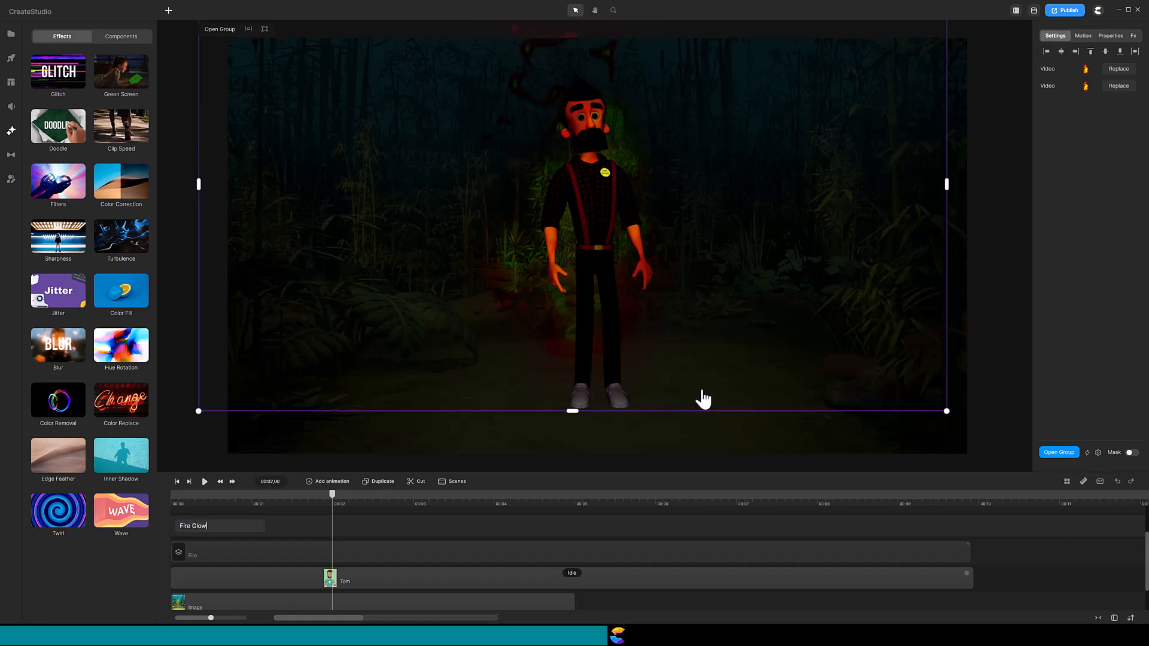
type("ire Glow")
key("Return")
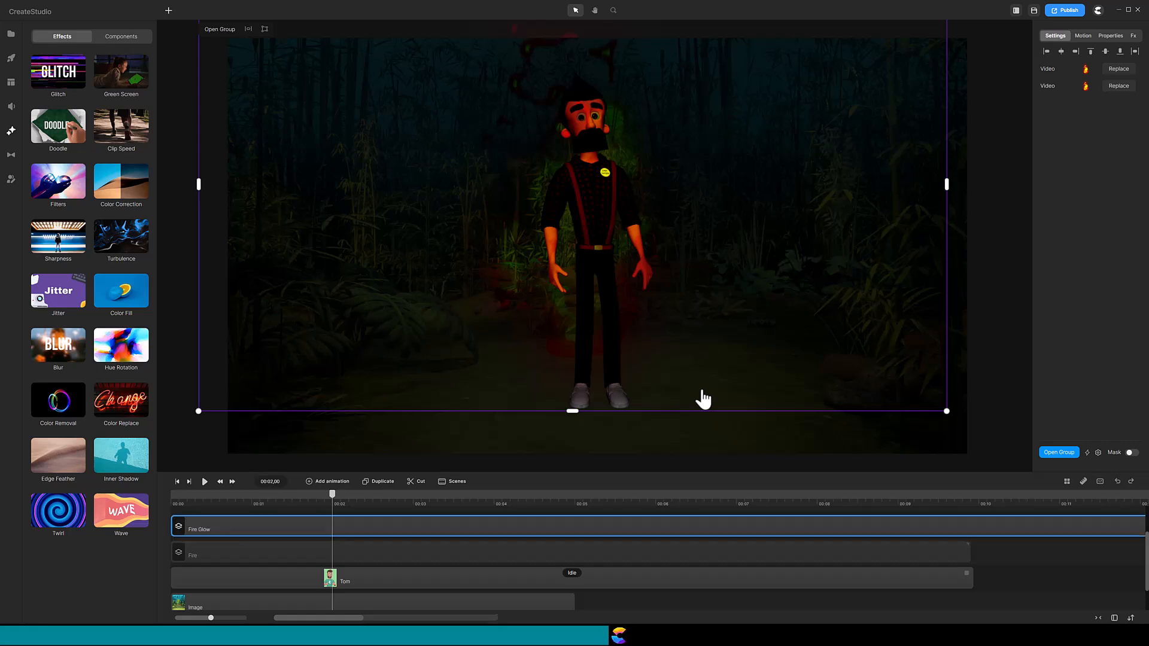
left_click(178, 482)
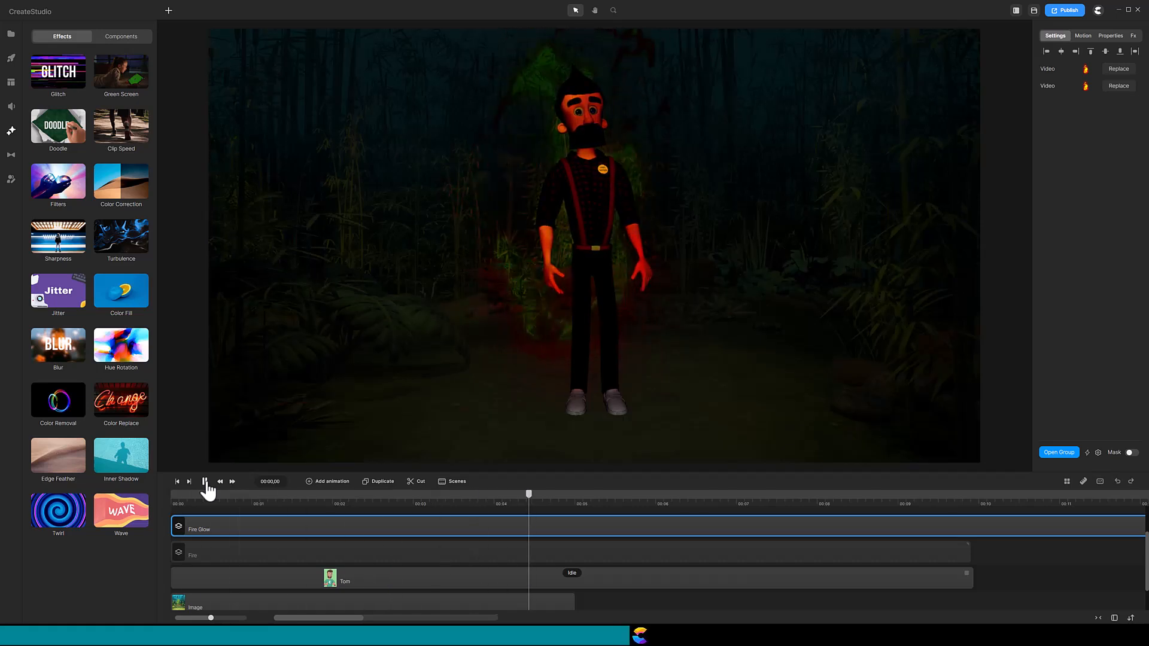
left_click(206, 482)
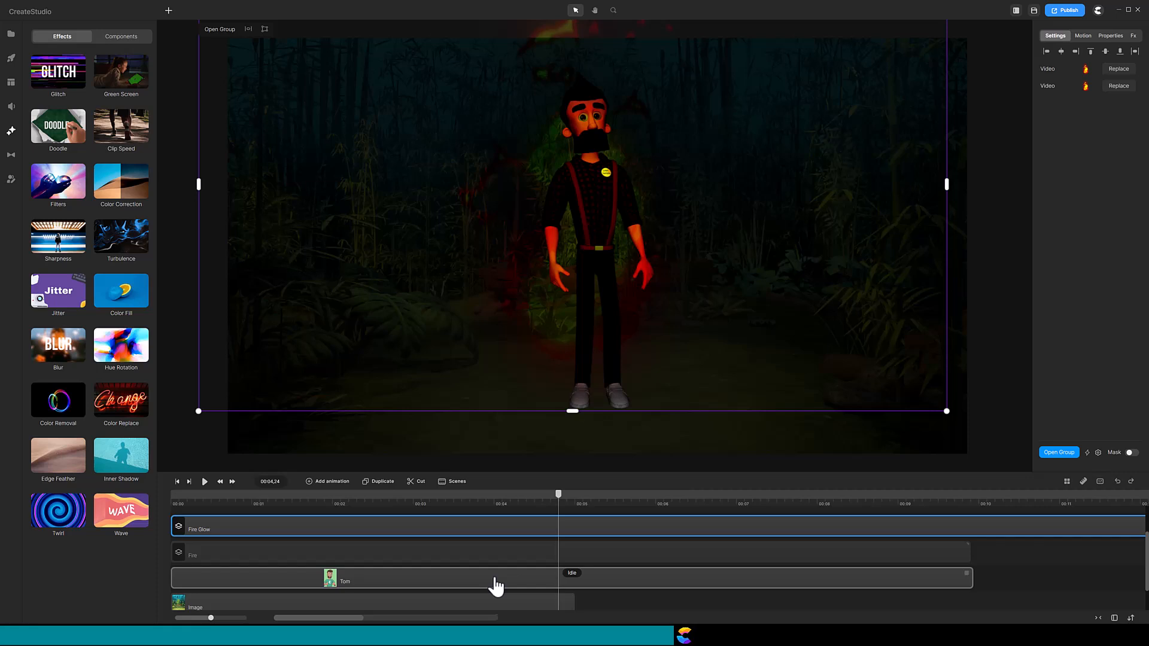
Change Tom's Idle action to Wave and add a new Idle action after it.
left_click(569, 574)
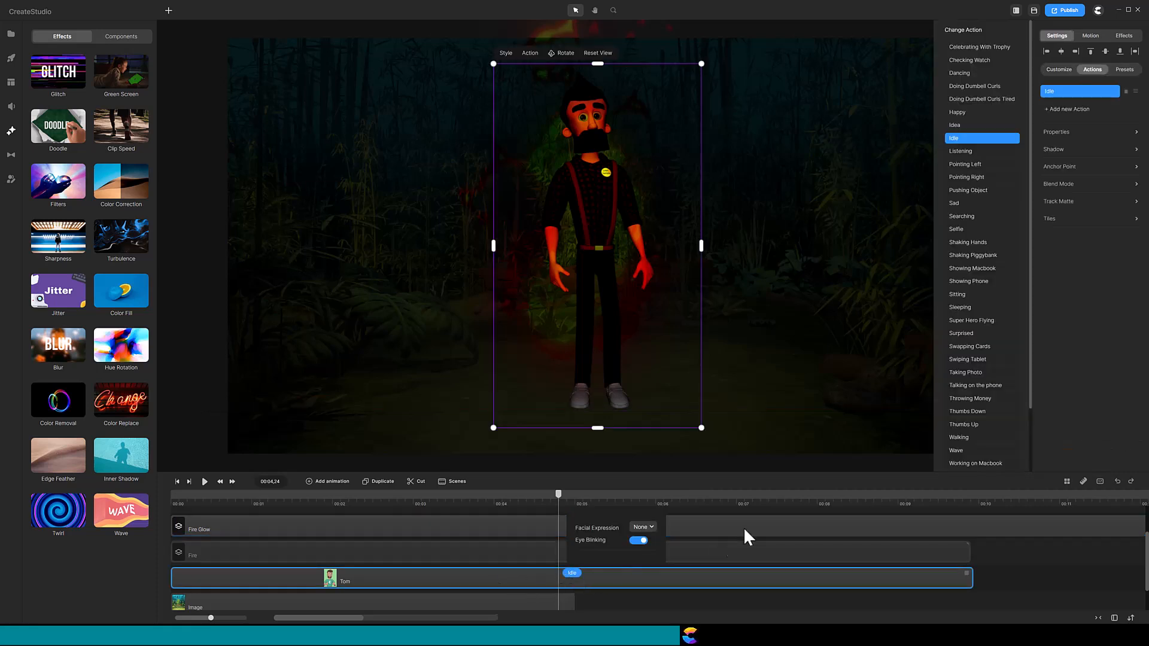
left_click(956, 452)
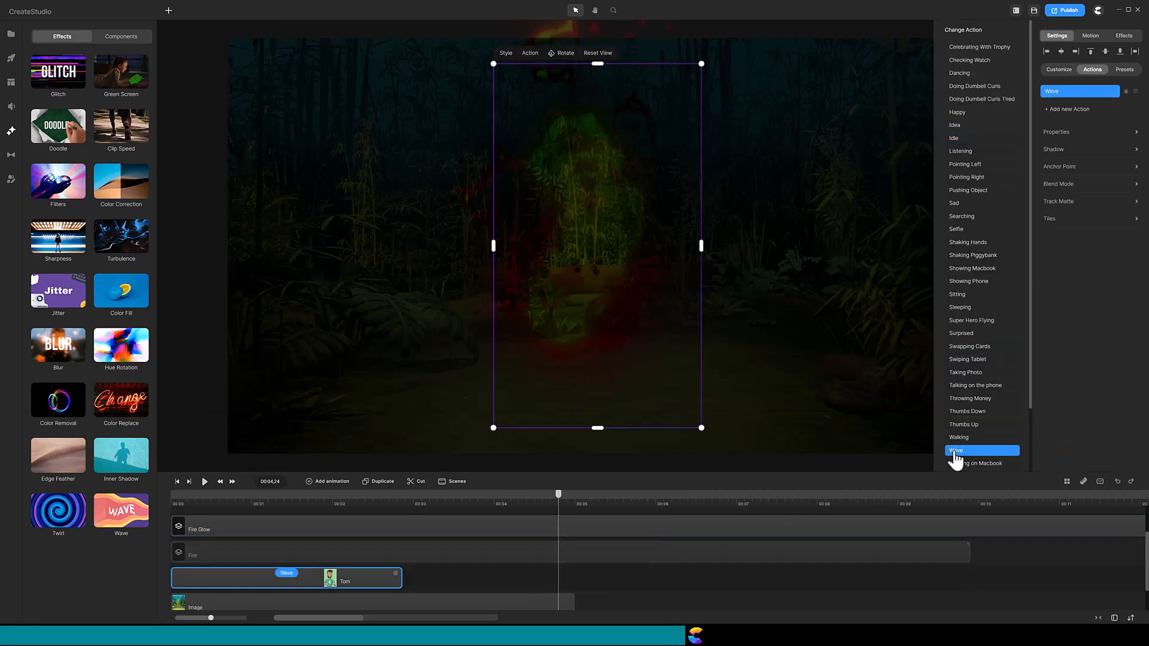
left_click(1068, 109)
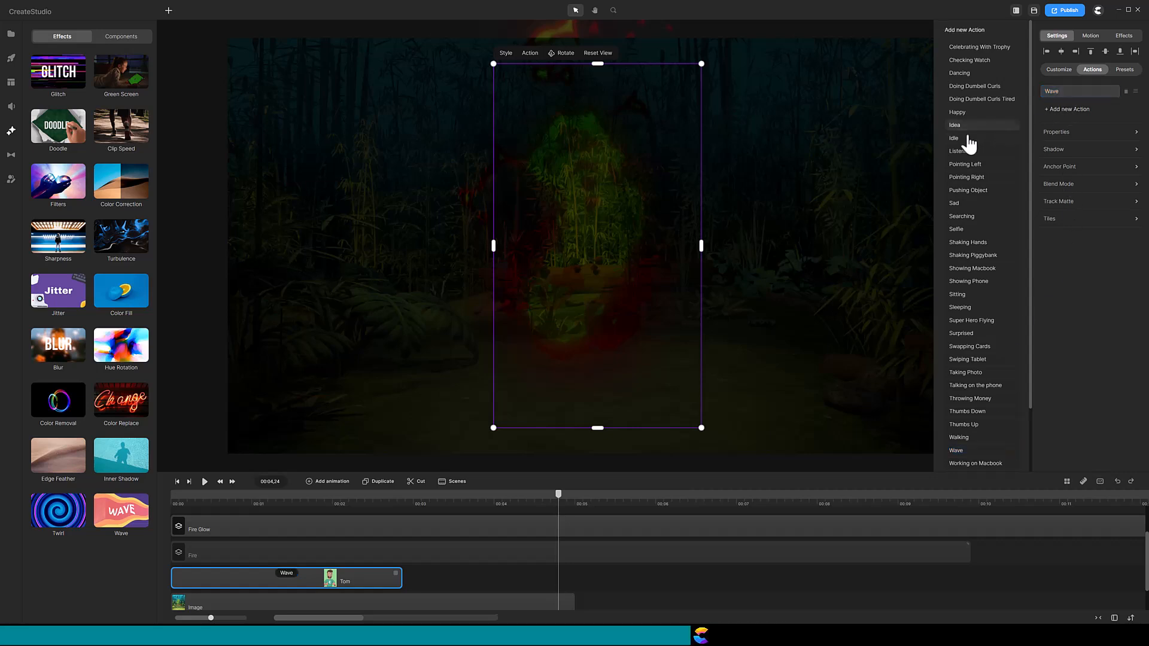
left_click(953, 139)
Extend Tom's Idle action to about the end of the Fire group and lengthen the background Image clip to match.
left_click_drag(552, 578, 994, 576)
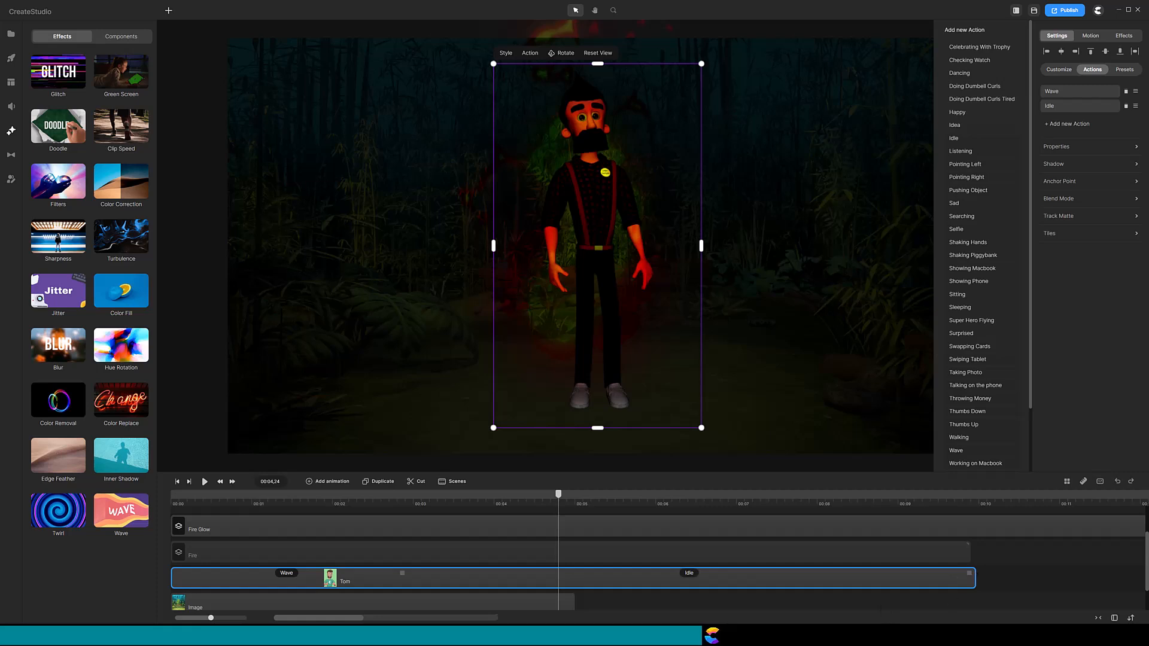
left_click_drag(573, 601, 986, 569)
scroll(1012, 587, "up", 3)
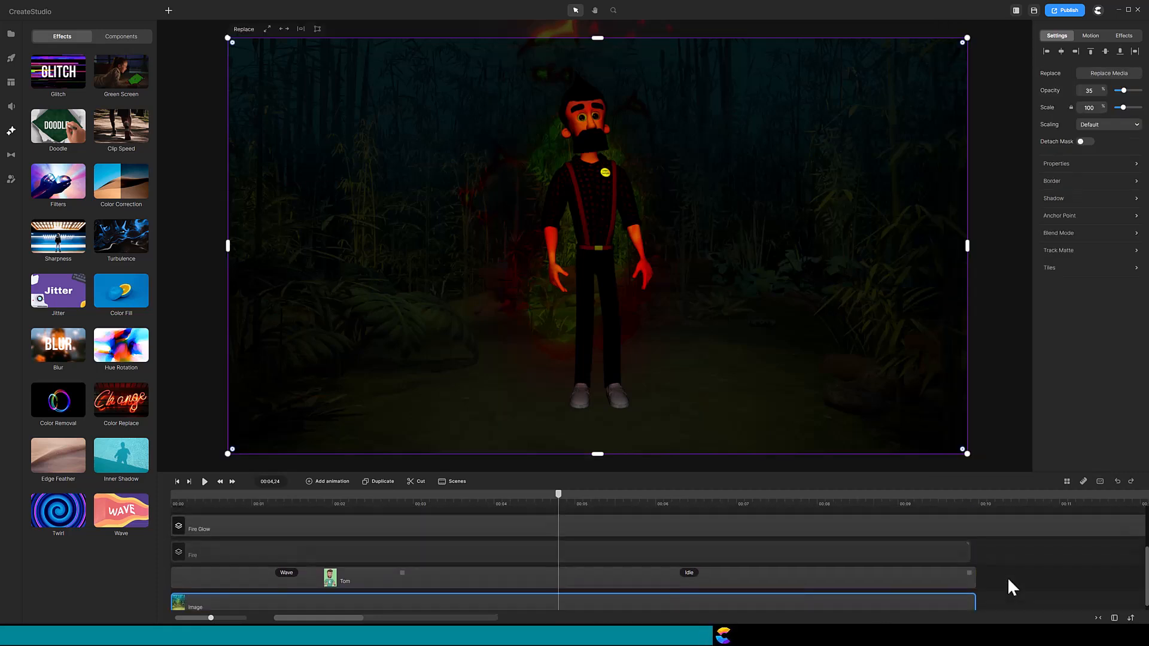
Duplicate the Tom clip and enlarge the timeline area to show all tracks.
left_click(519, 589)
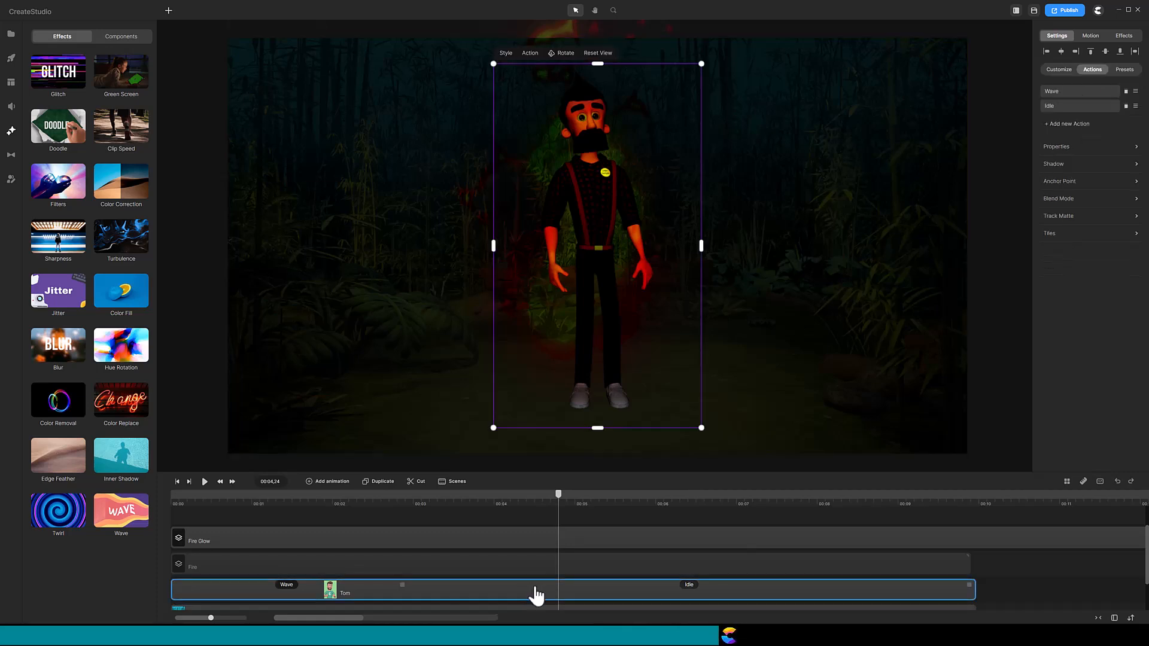
left_click(383, 482)
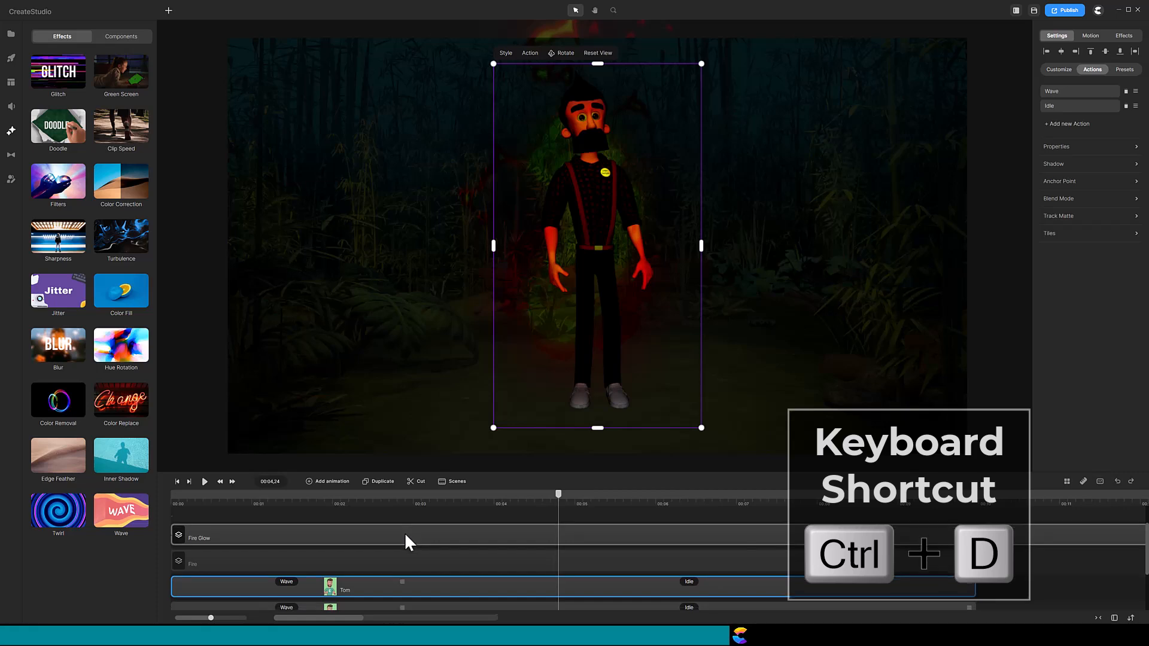
scroll(407, 535, "down", 1)
left_click_drag(467, 473, 467, 420)
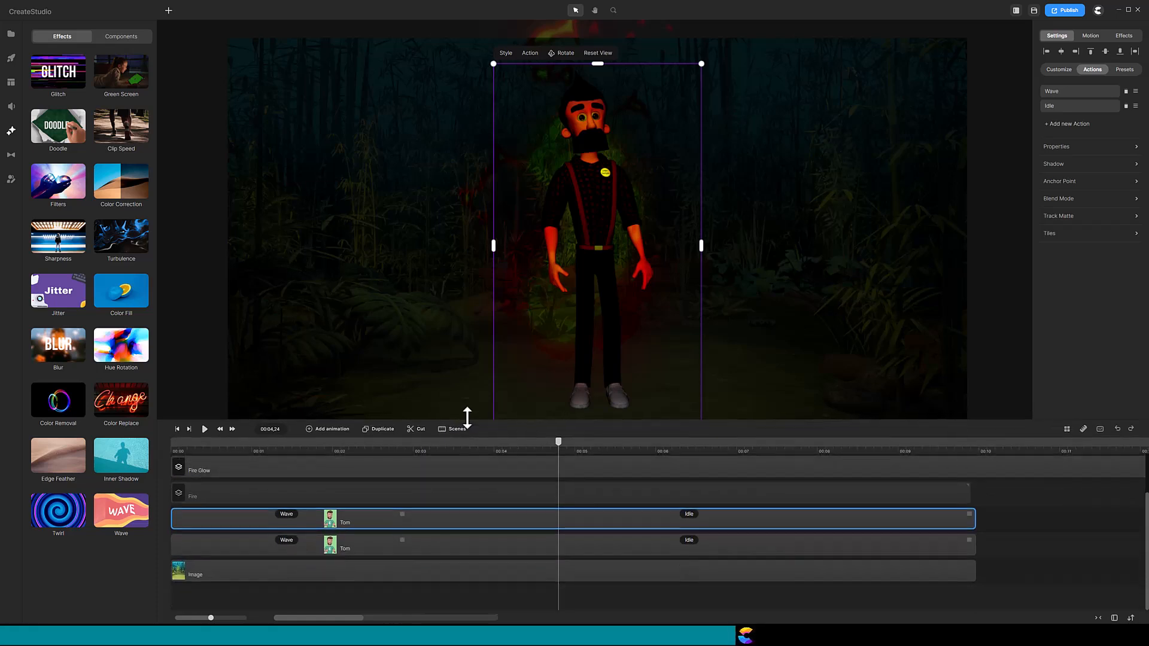
Rename the lower Tom clip to Tom Mask.
right_click(440, 551)
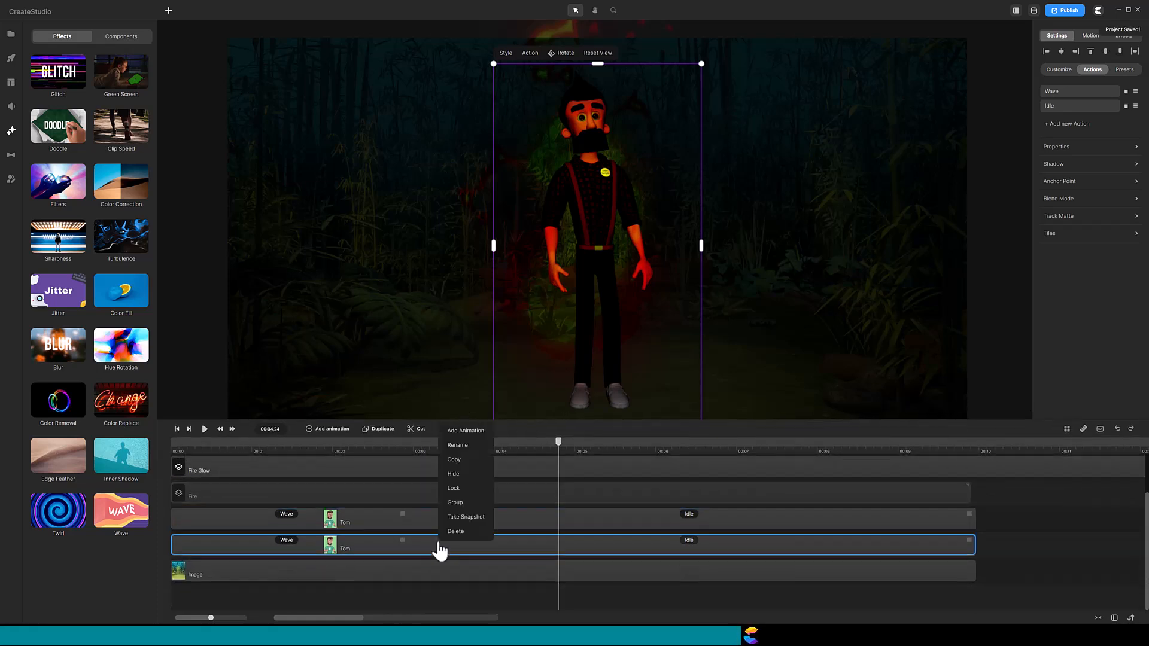
left_click(464, 454)
type("Tom M")
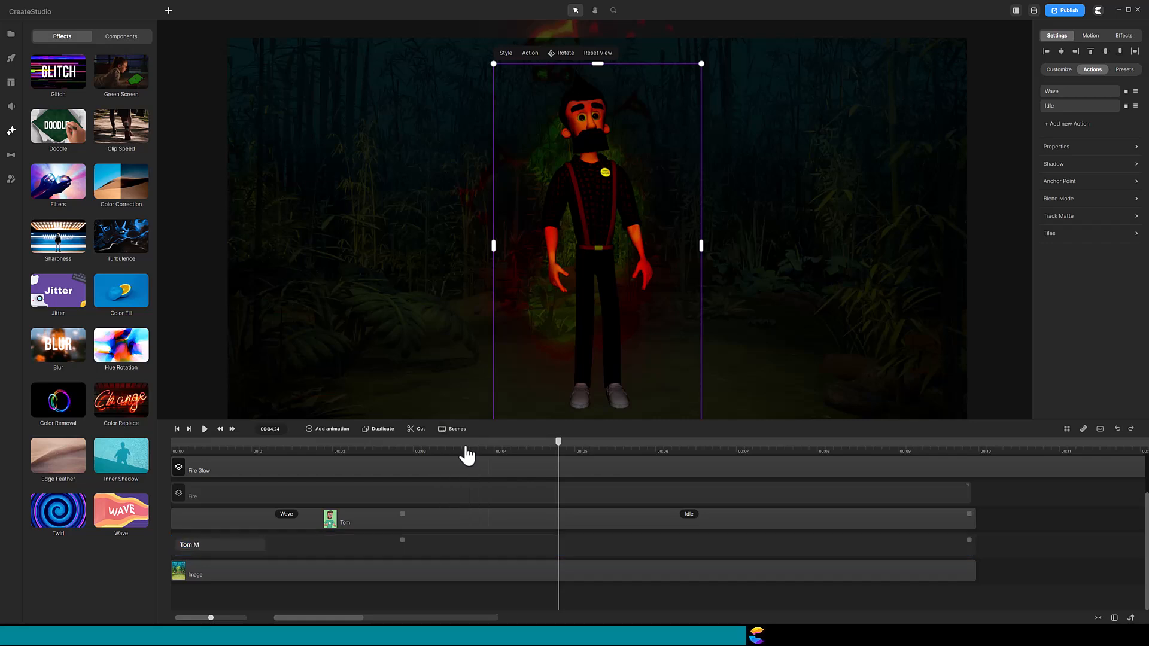
type("ask")
key("Return")
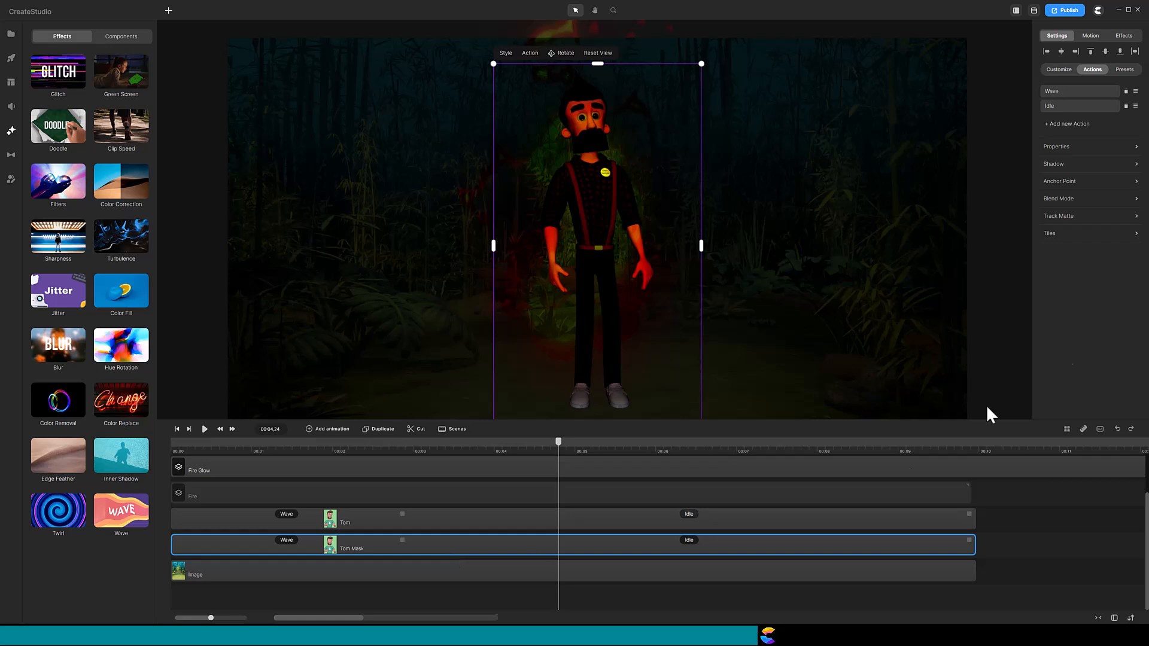
Replace the Color Correction effect on Tom Mask with a Color Fill effect using overlay color 888888.
left_click(1124, 37)
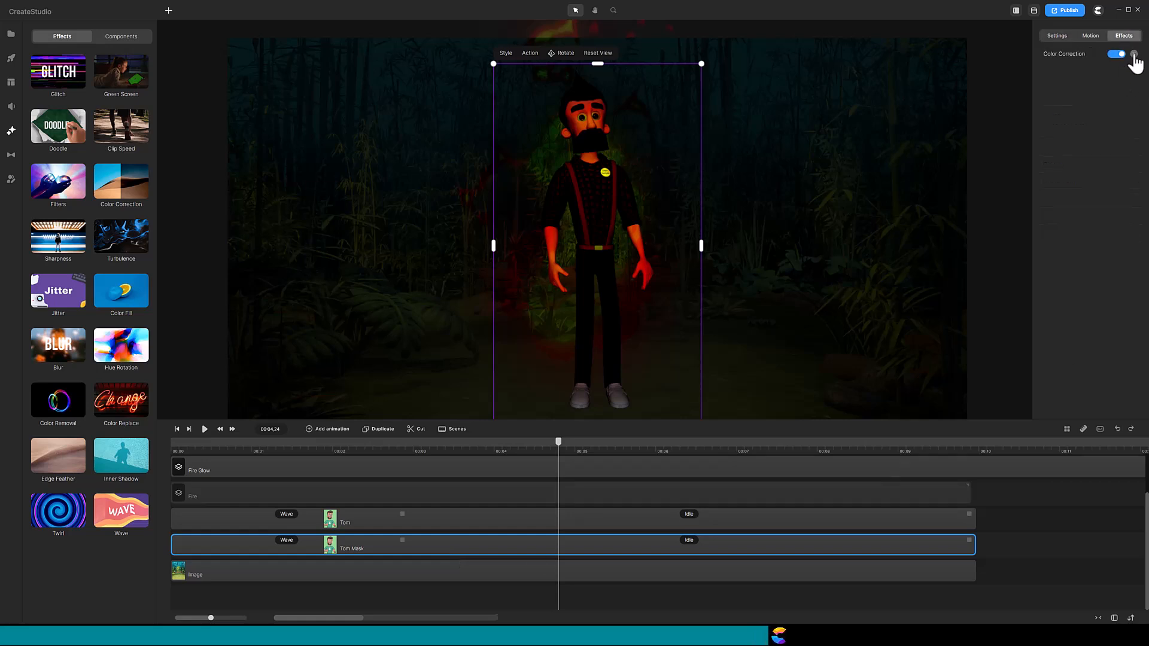
left_click(1134, 54)
left_click_drag(115, 293, 249, 551)
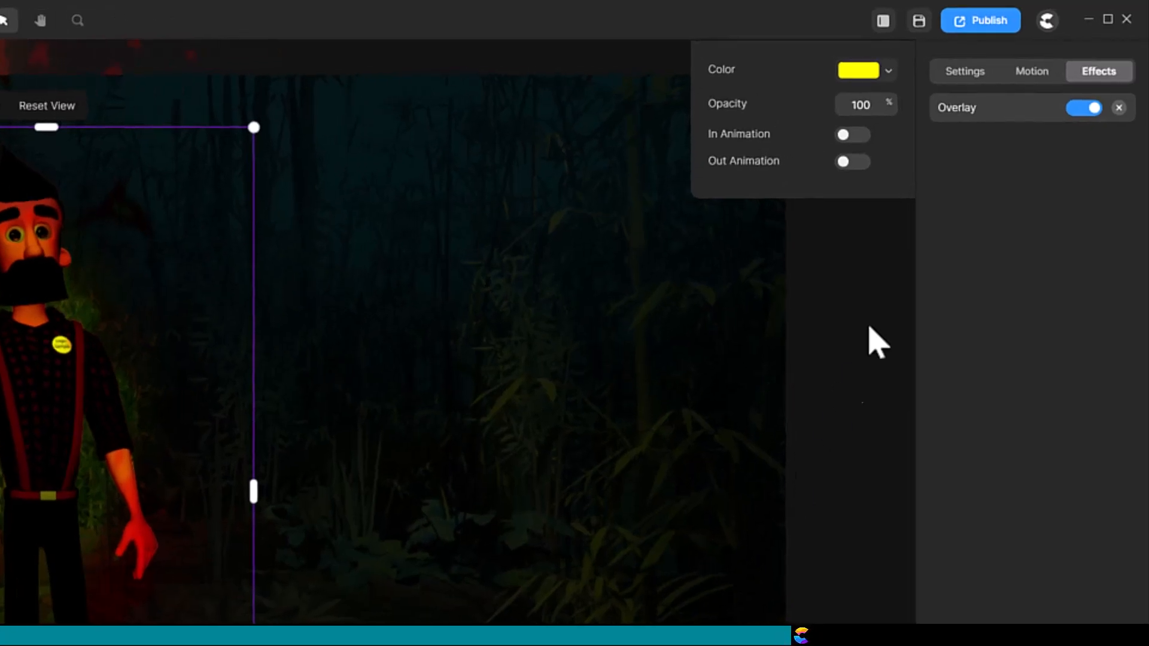
left_click(888, 72)
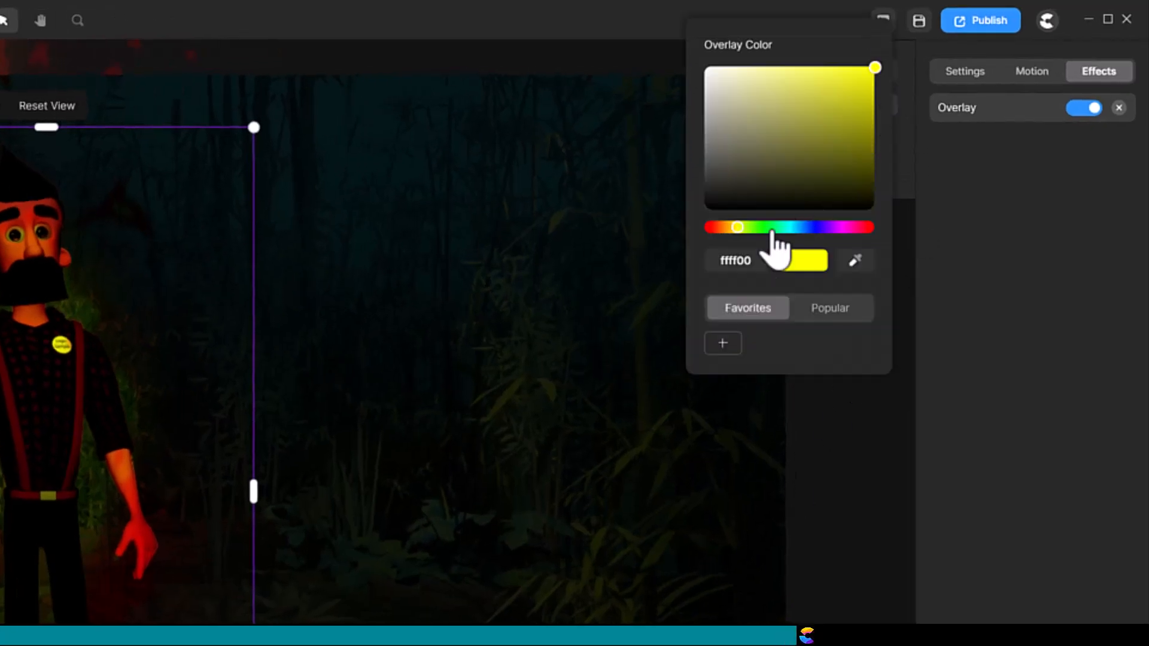
left_click(741, 261)
type("888888")
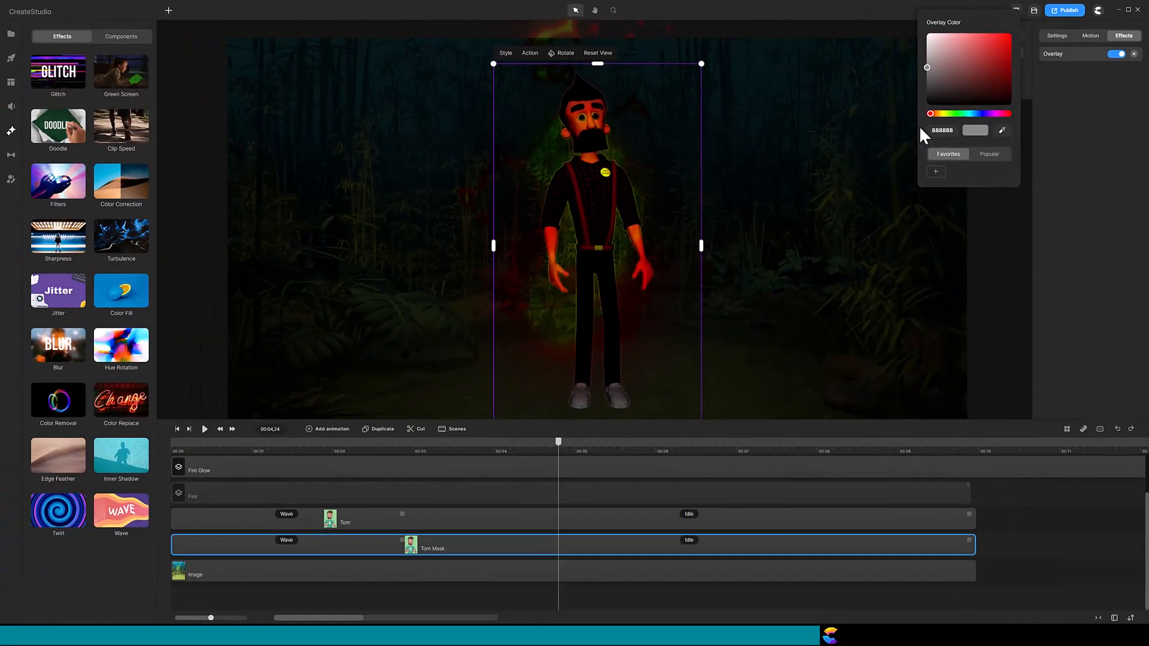
Set Tom Mask as the track matte mask of the Fire Glow group.
left_click(452, 470)
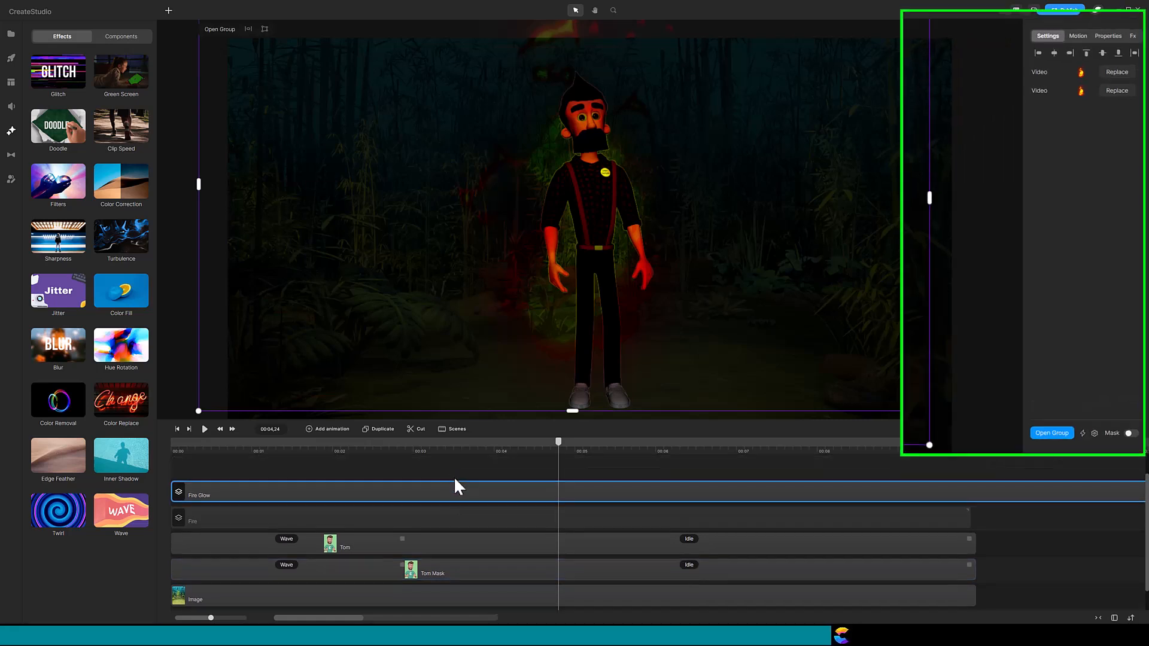
left_click(1102, 38)
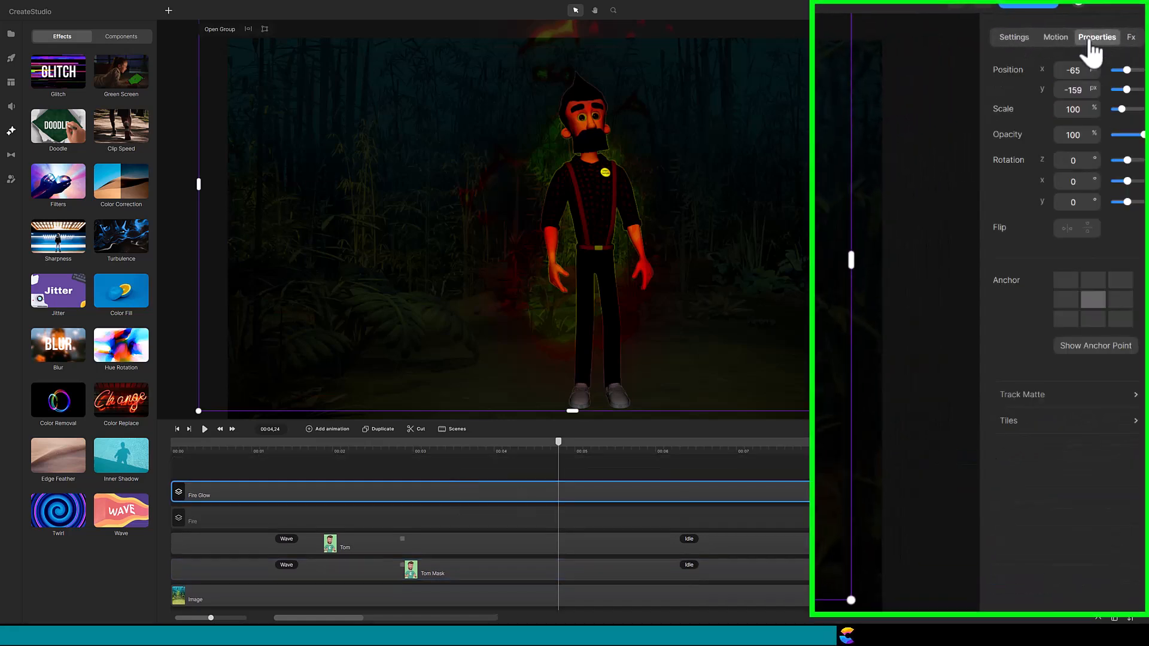
left_click(1018, 396)
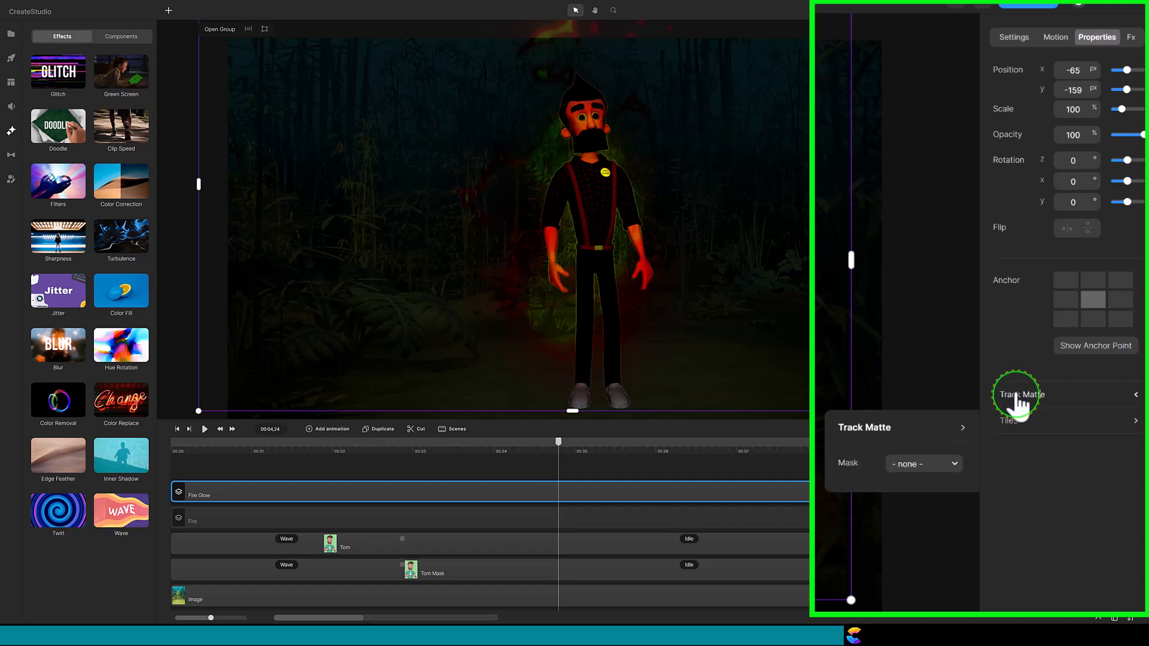
left_click(956, 465)
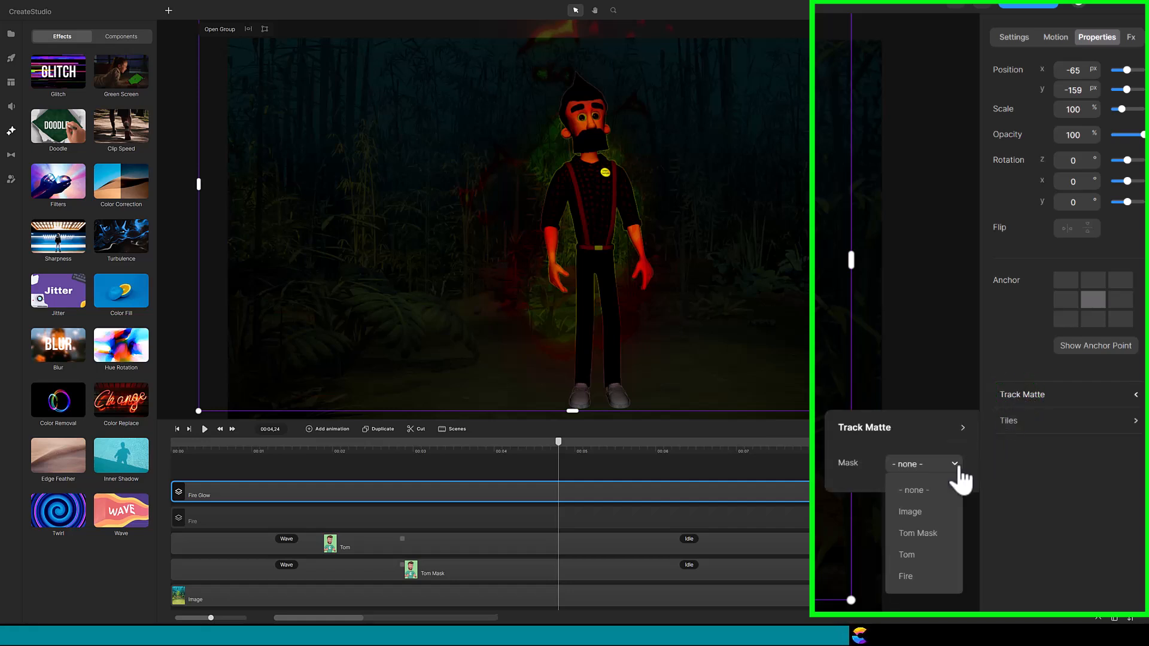
left_click(922, 534)
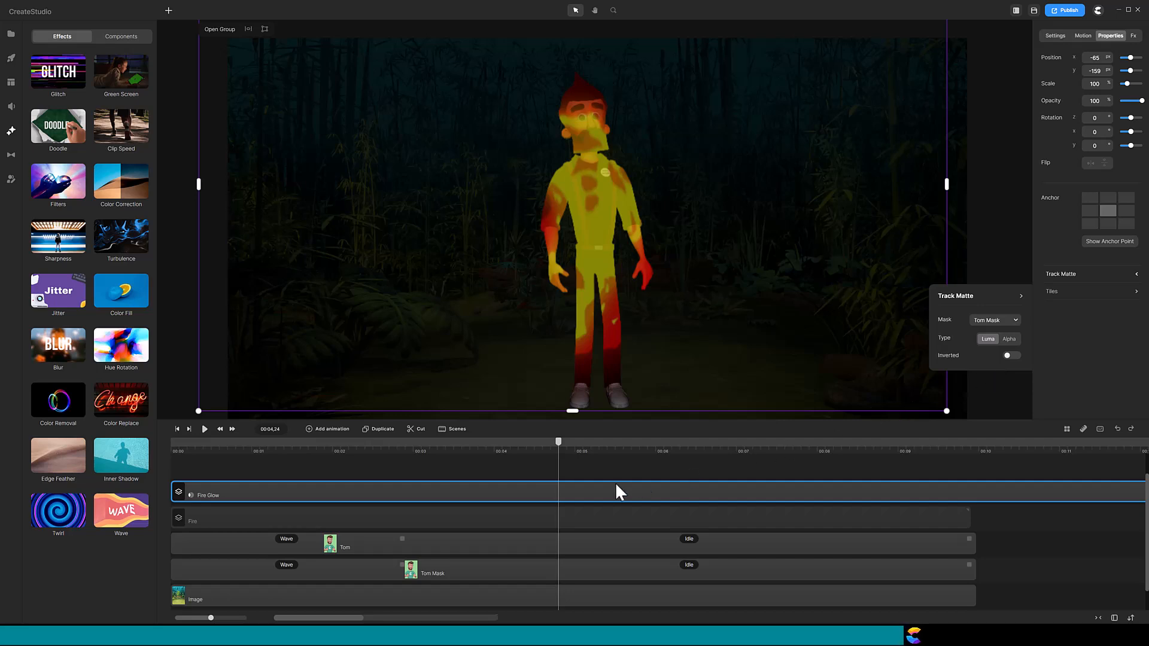
Try white and black as Tom Mask's overlay color, and settle on a very dark grey.
left_click(461, 573)
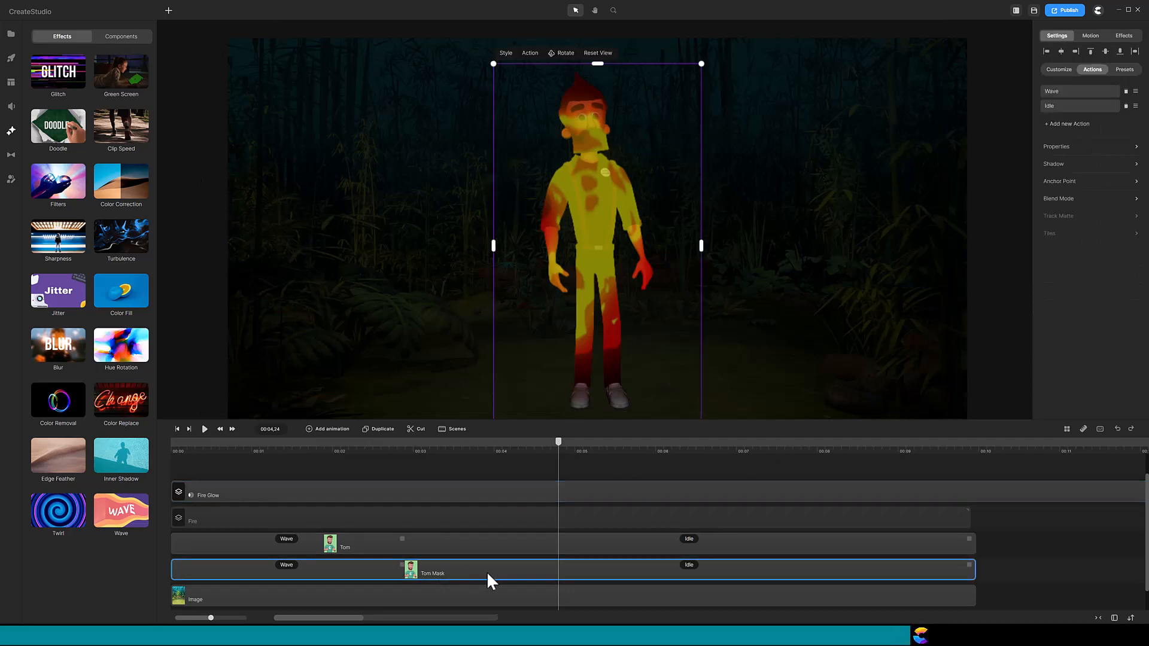
left_click(1124, 36)
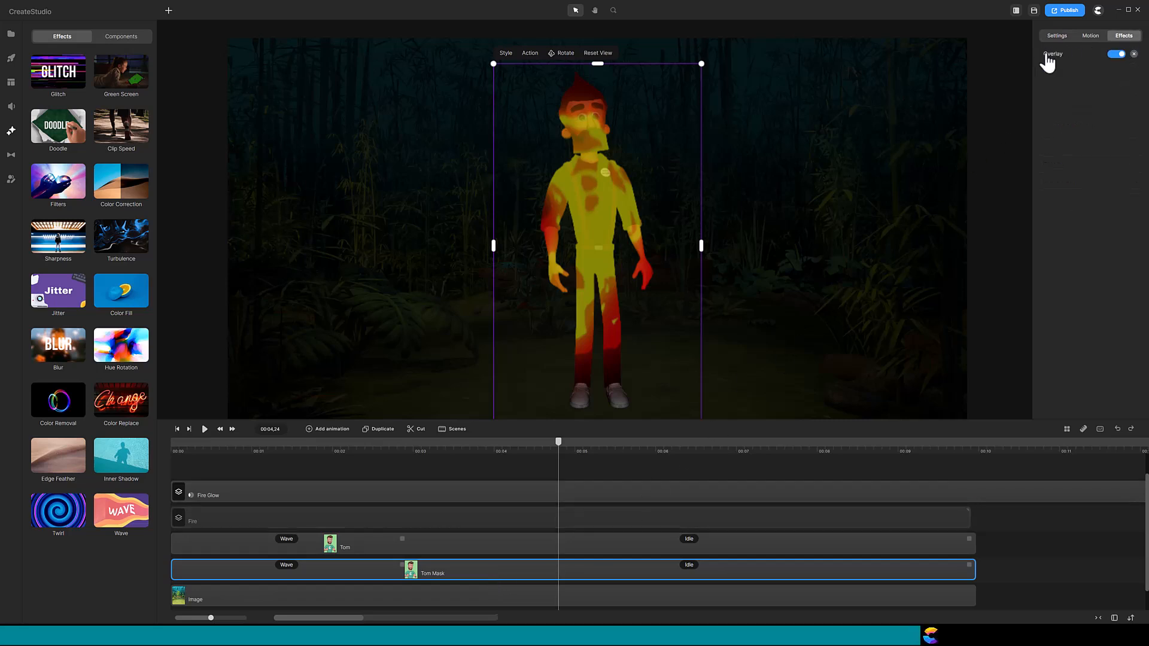
left_click(1050, 56)
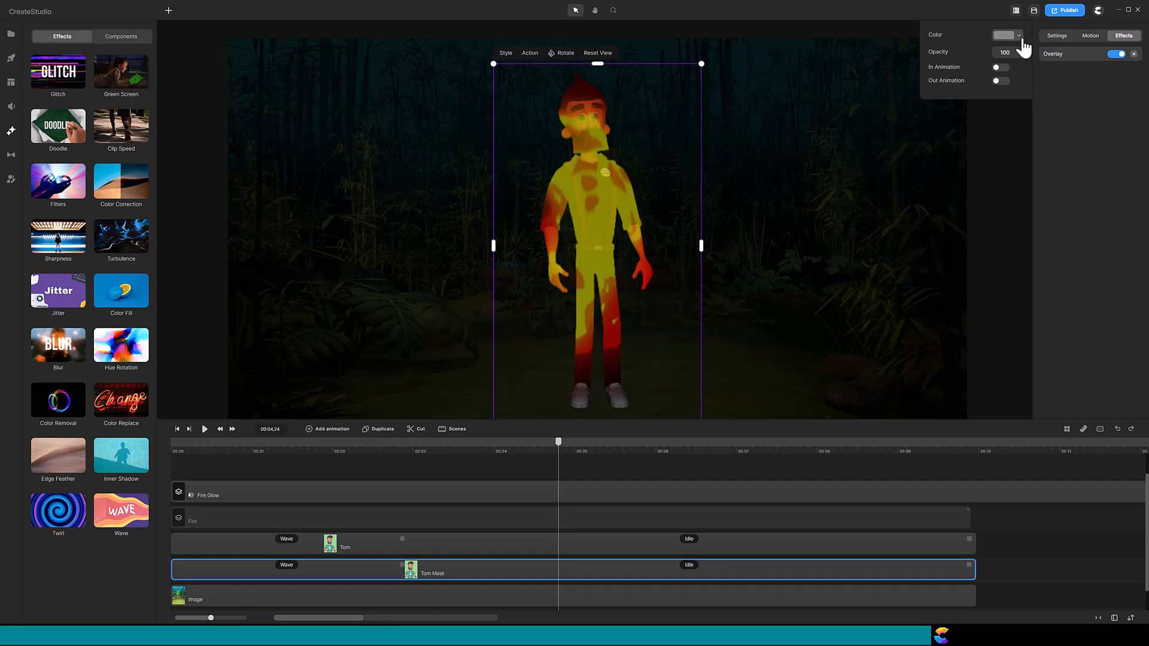
left_click(1019, 36)
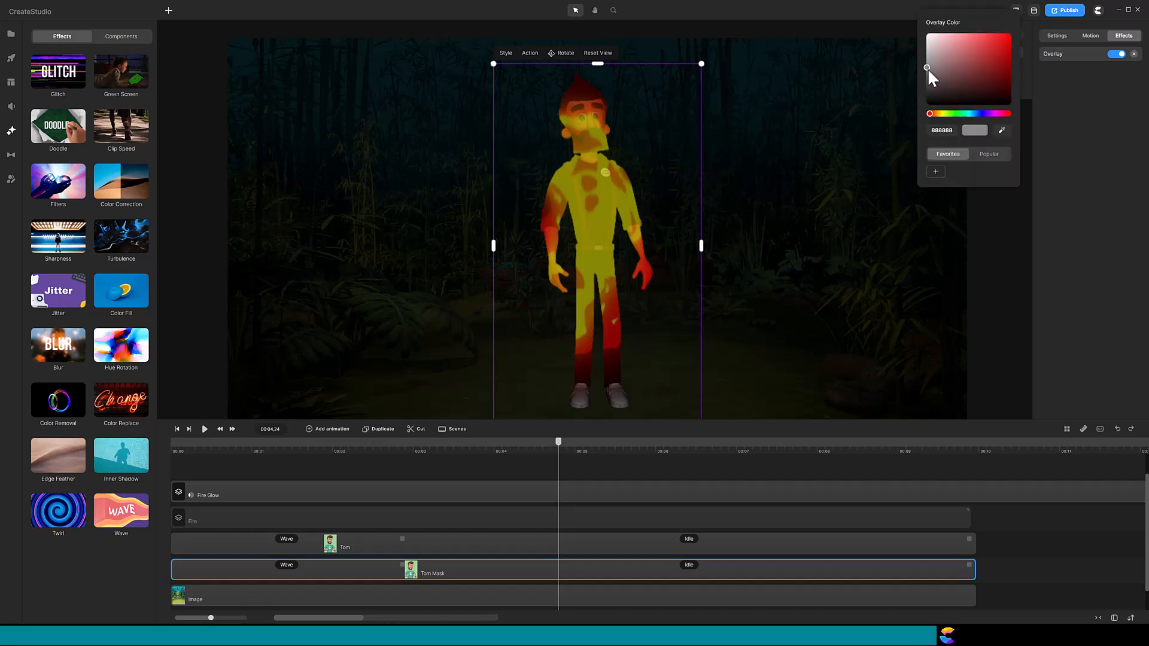
left_click_drag(926, 67, 925, 30)
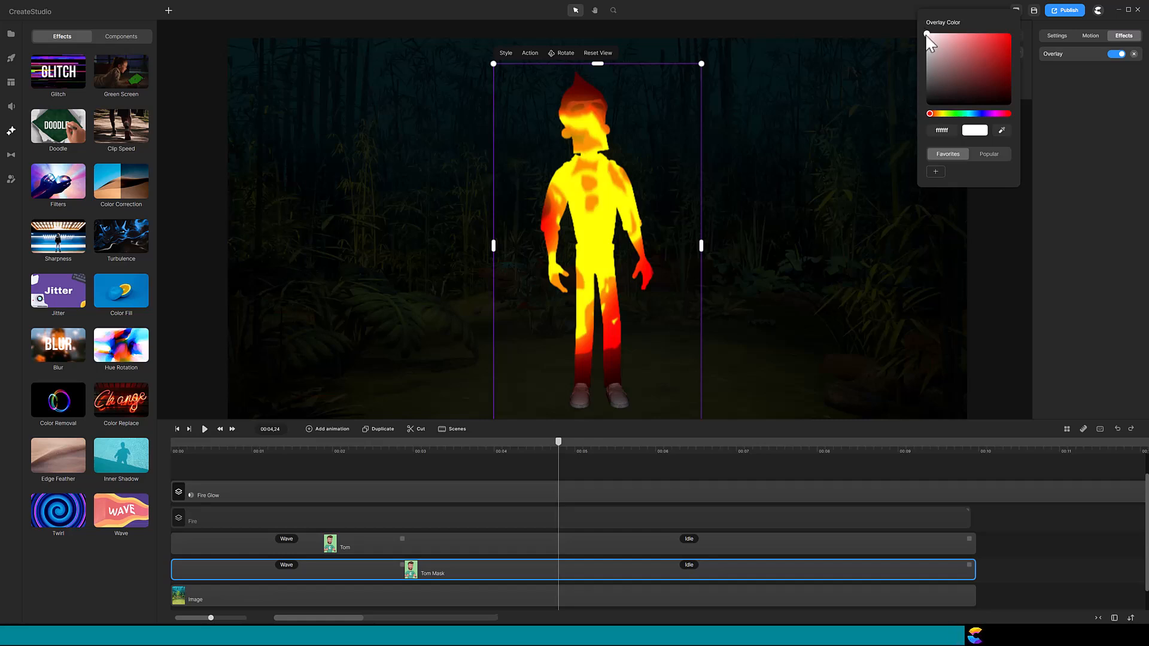
left_click_drag(925, 41, 912, 120)
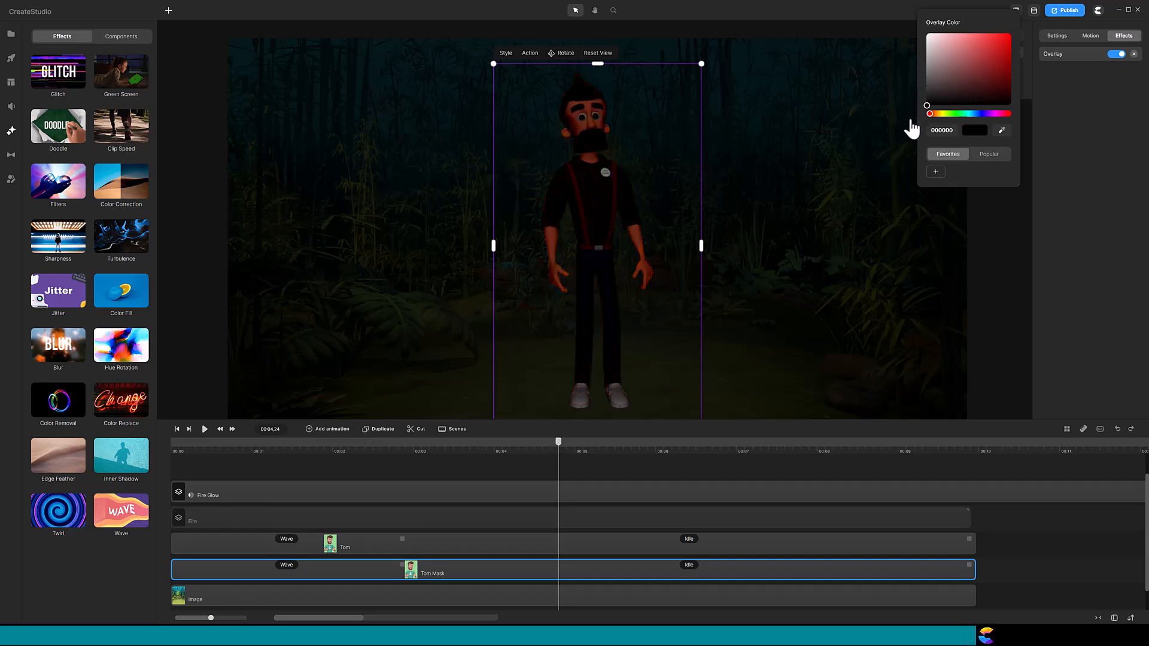
left_click_drag(922, 108, 917, 94)
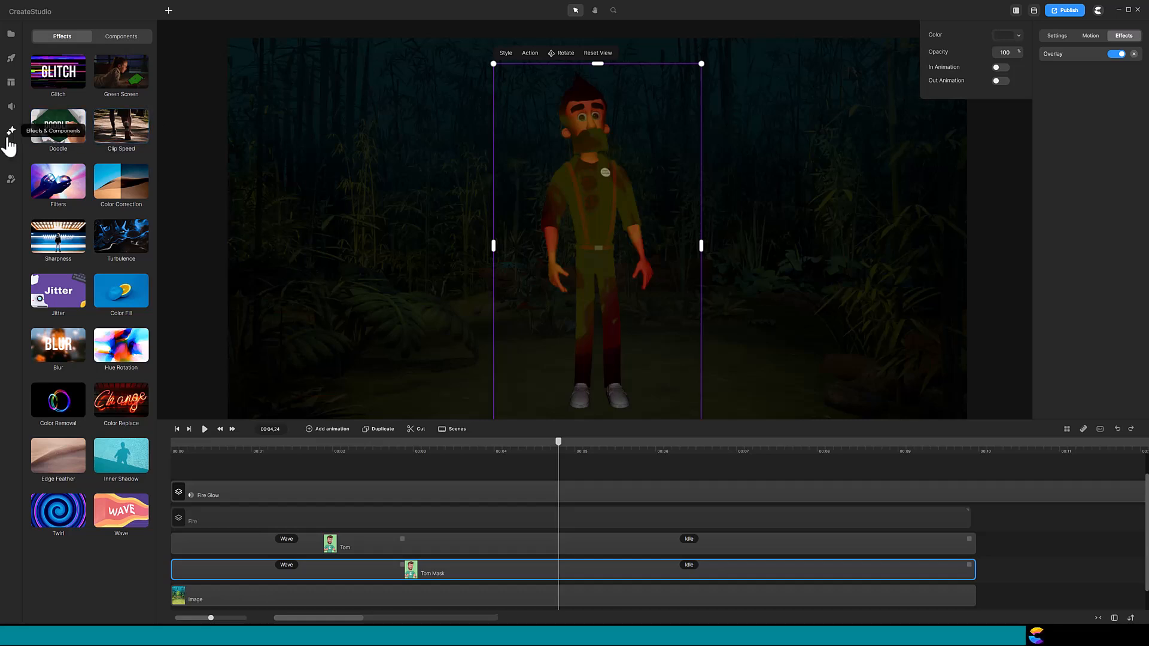
Apply the Blur effect to the Fire Glow group and preview the scene from the start.
left_click_drag(52, 343, 202, 483)
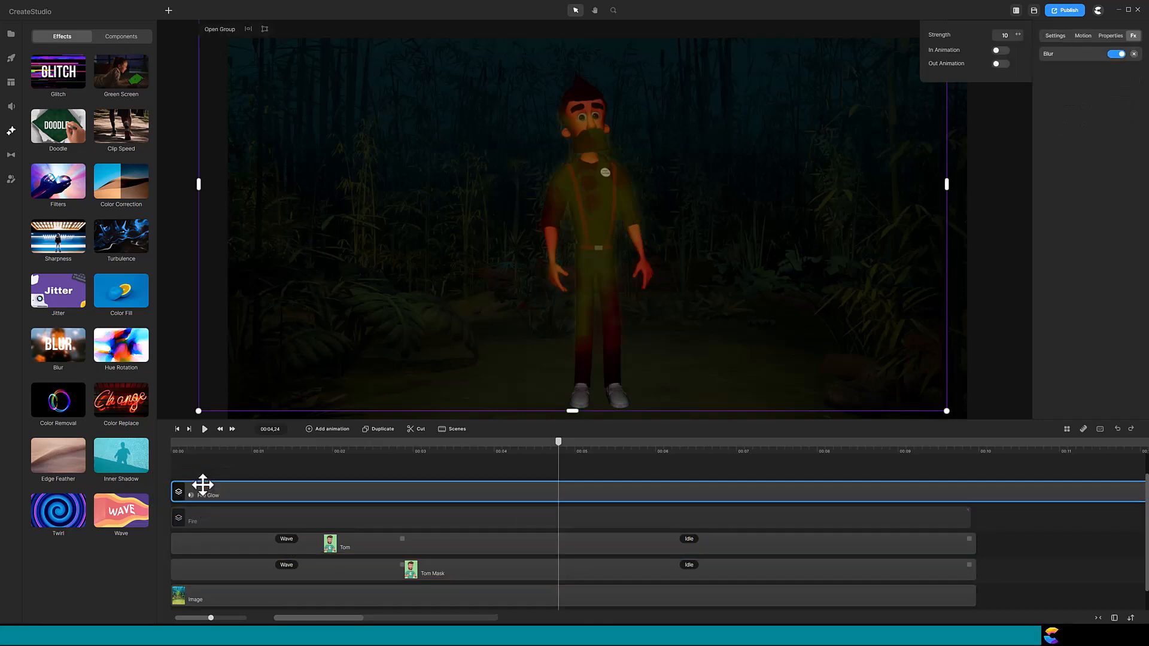
left_click(177, 429)
left_click(204, 431)
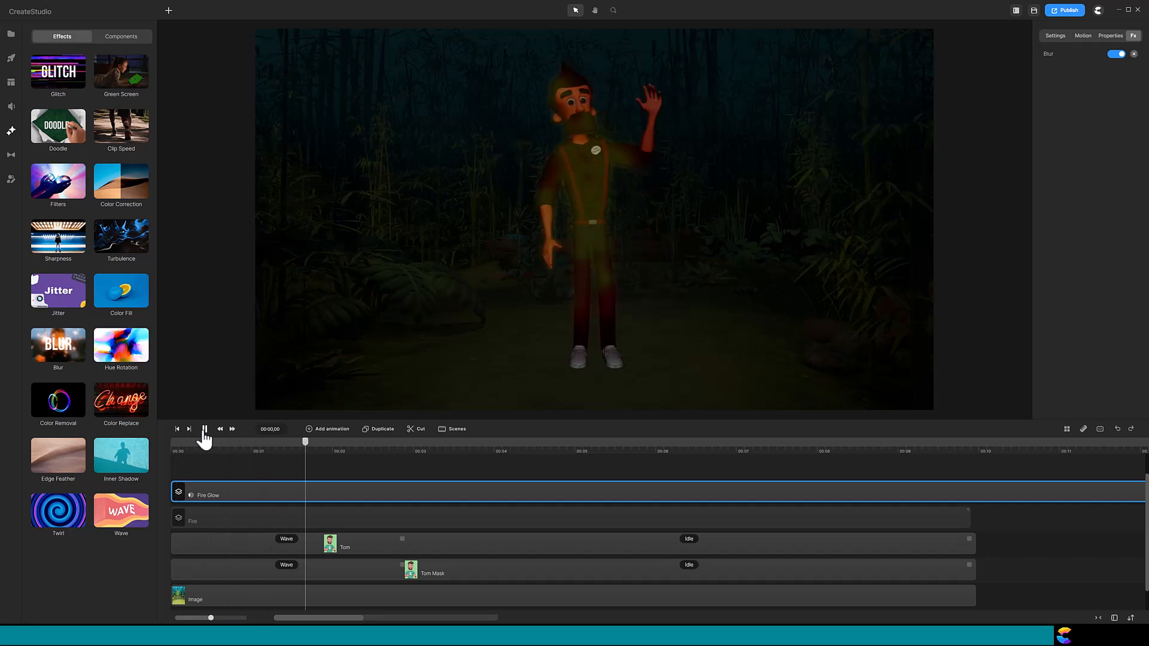
left_click(205, 430)
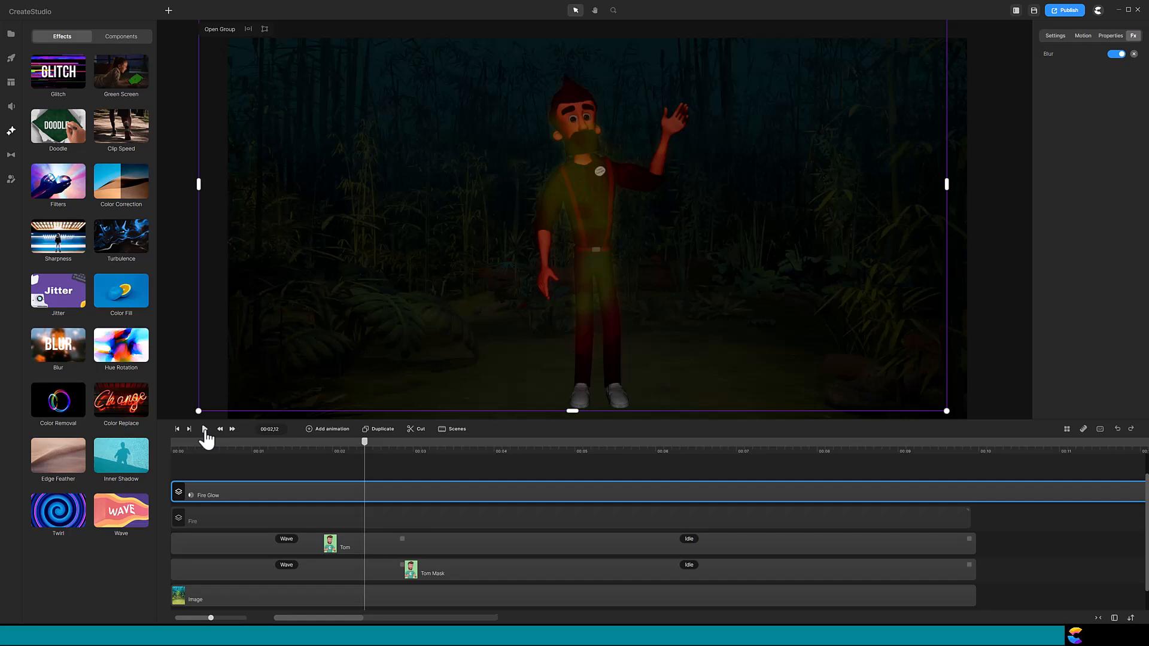
Show the hidden Fire group and preview the scene from the start.
left_click(206, 514)
right_click(207, 516)
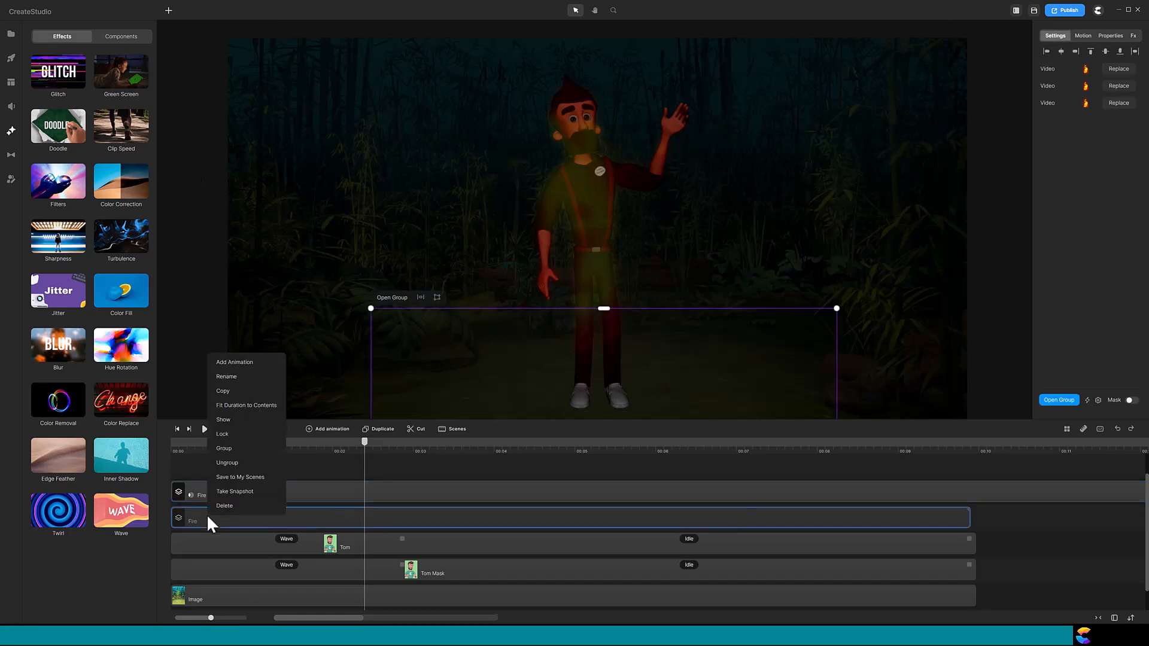
left_click(222, 420)
left_click(178, 430)
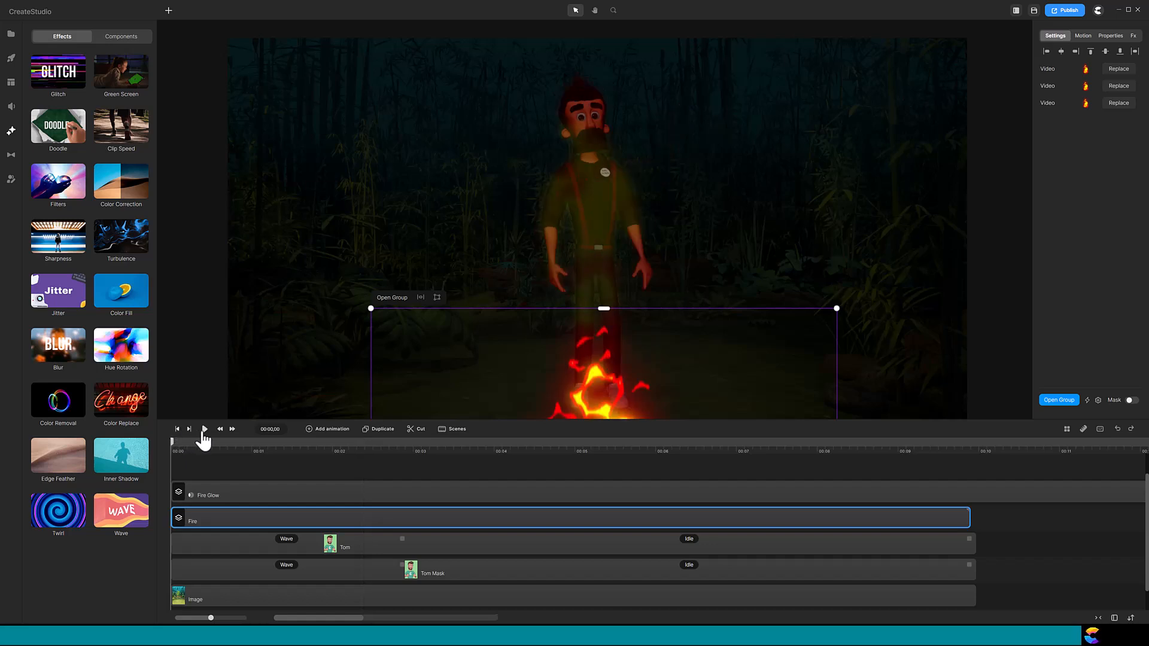
left_click(204, 430)
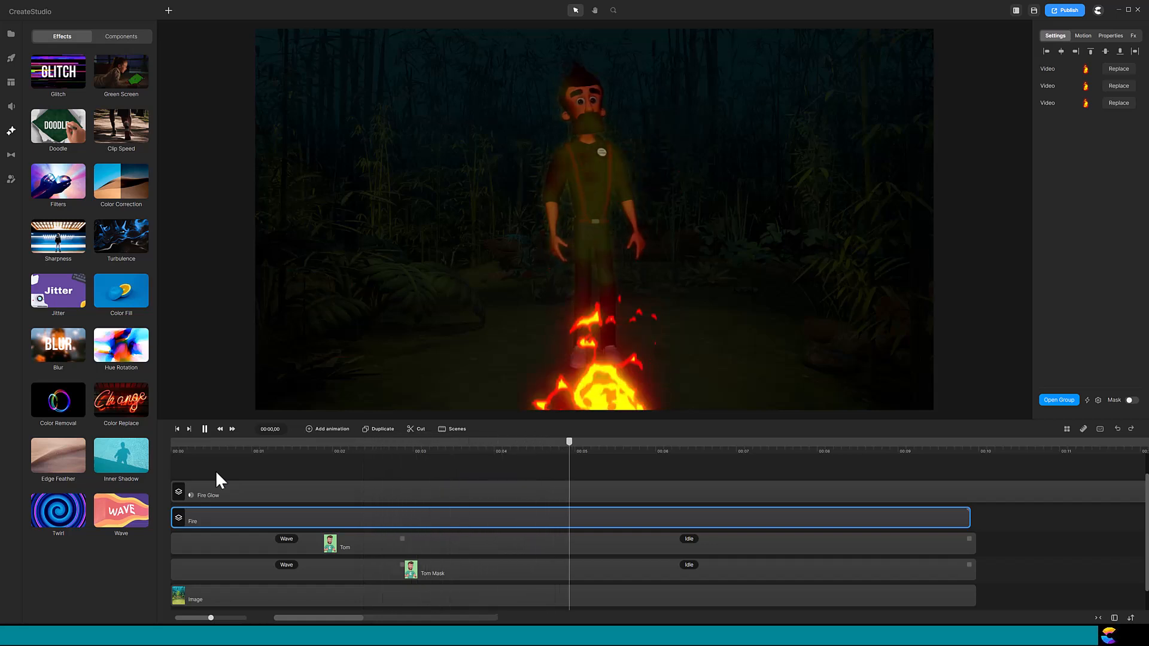
left_click(205, 430)
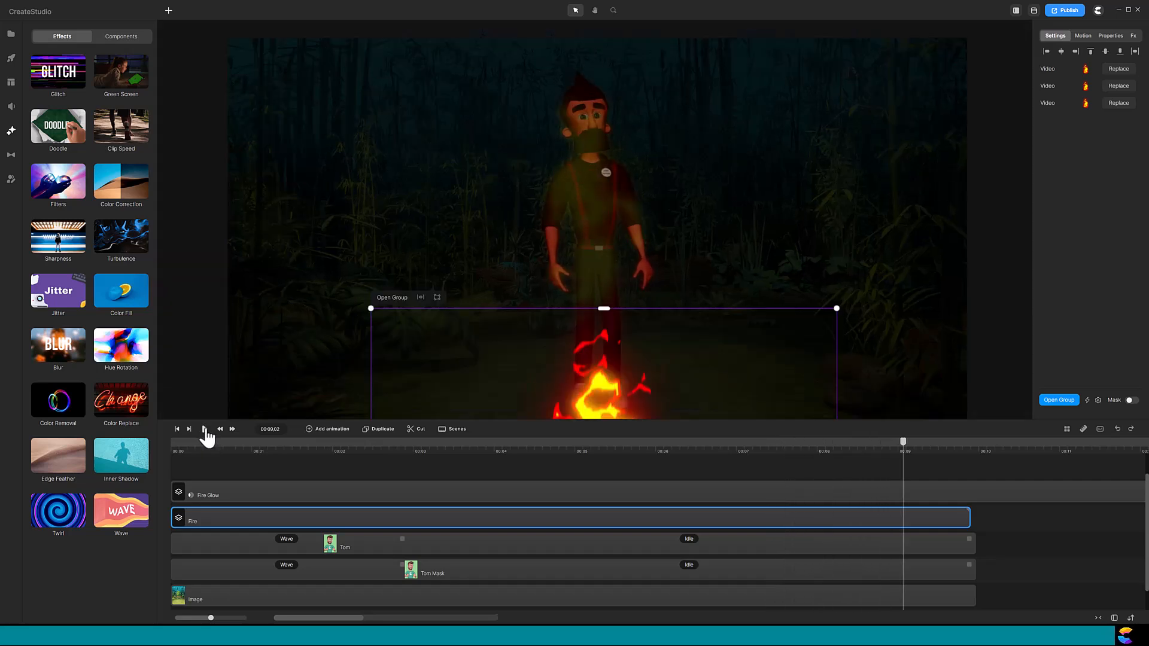